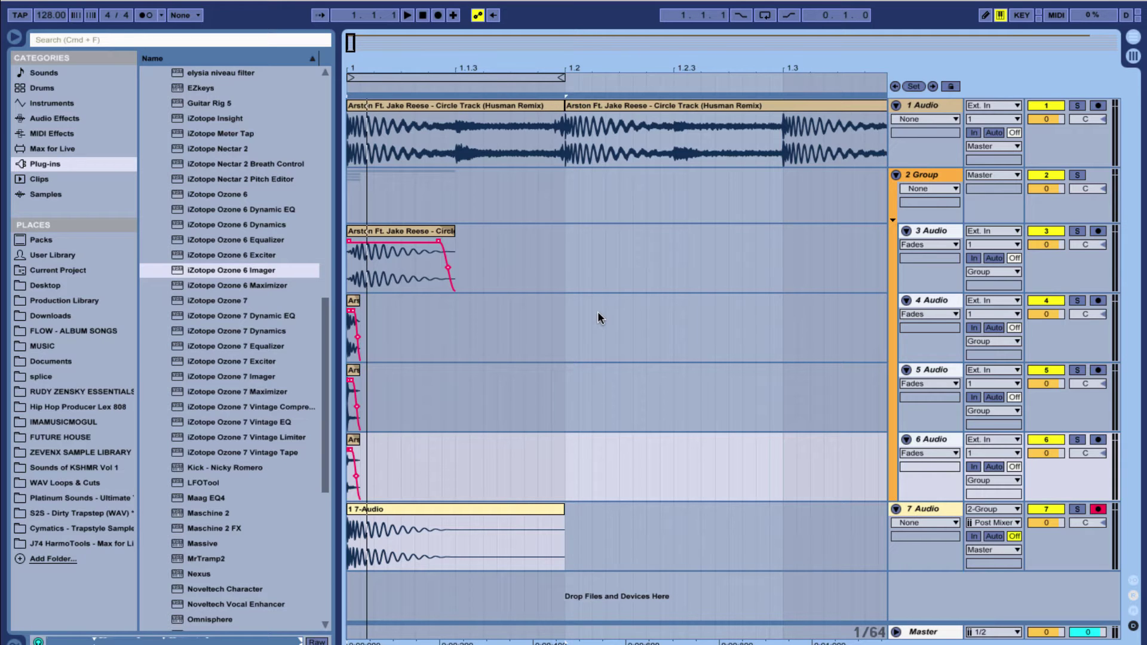
- Solo track 7 Audio to audition its recorded kick, then take it out of solo
drag(414, 67, 413, 97)
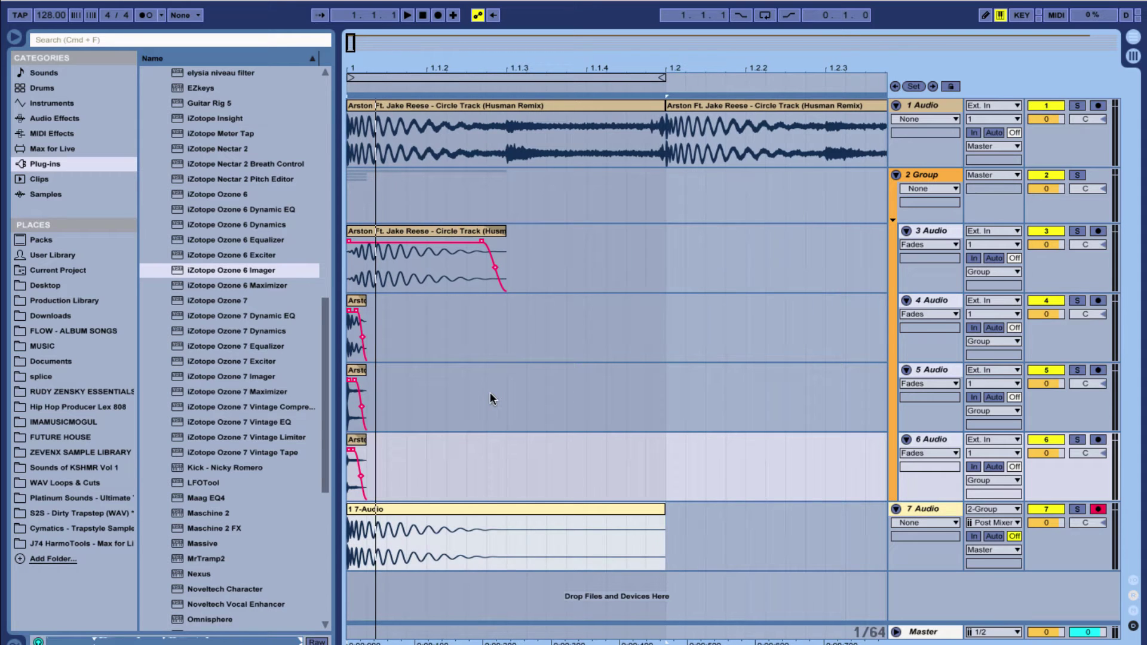
click(399, 515)
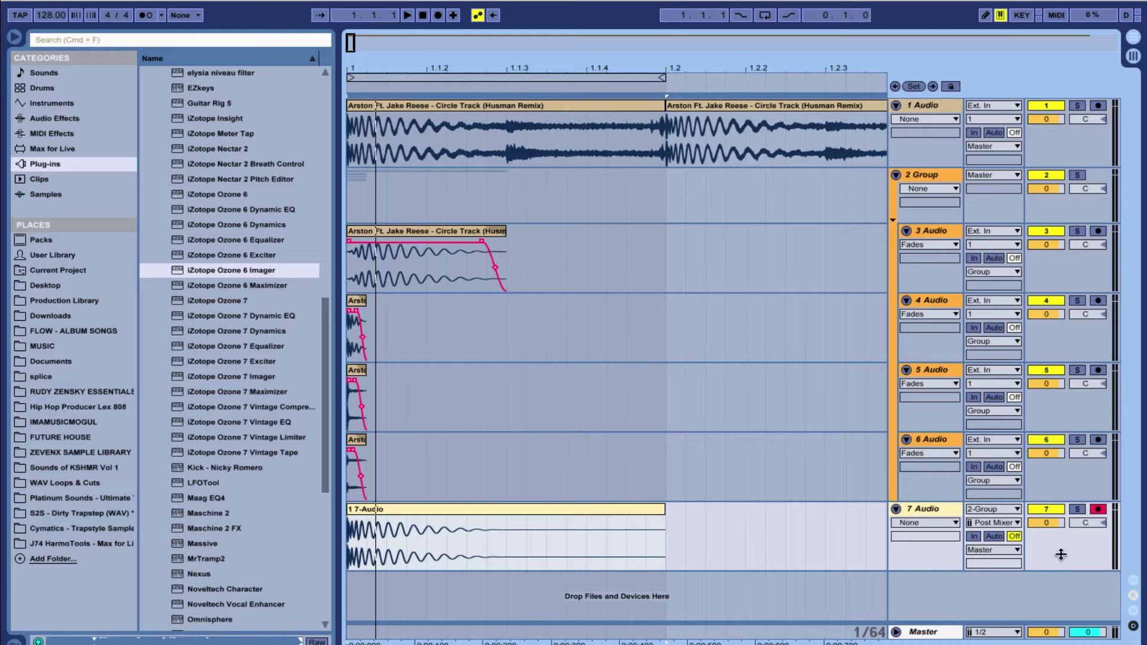
click(1077, 509)
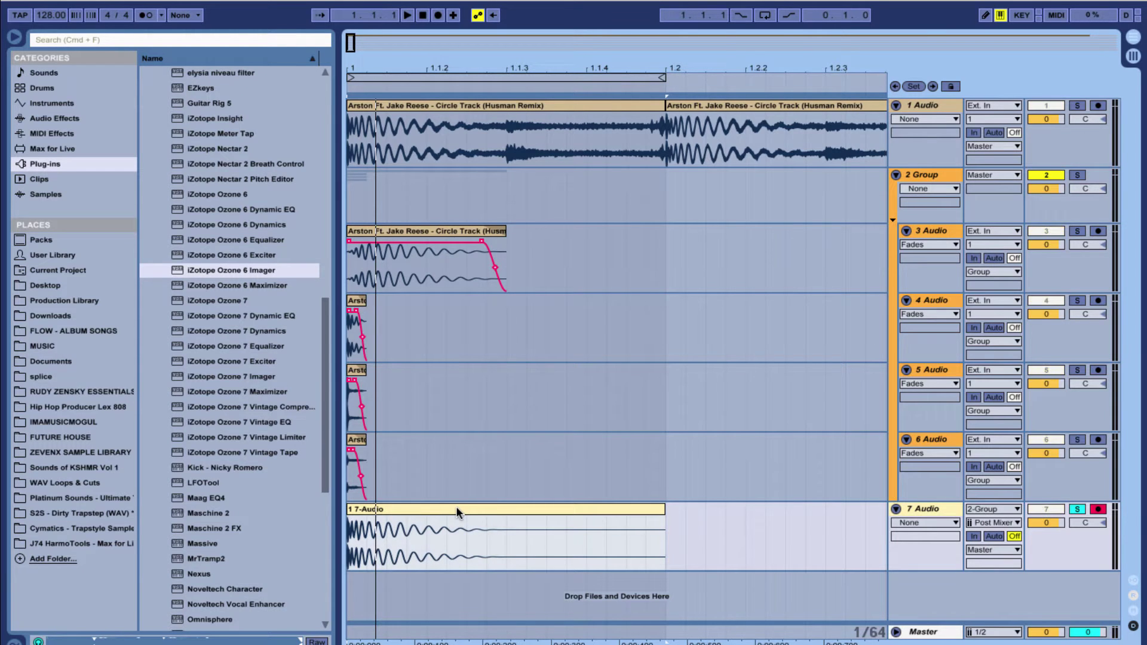
key(space)
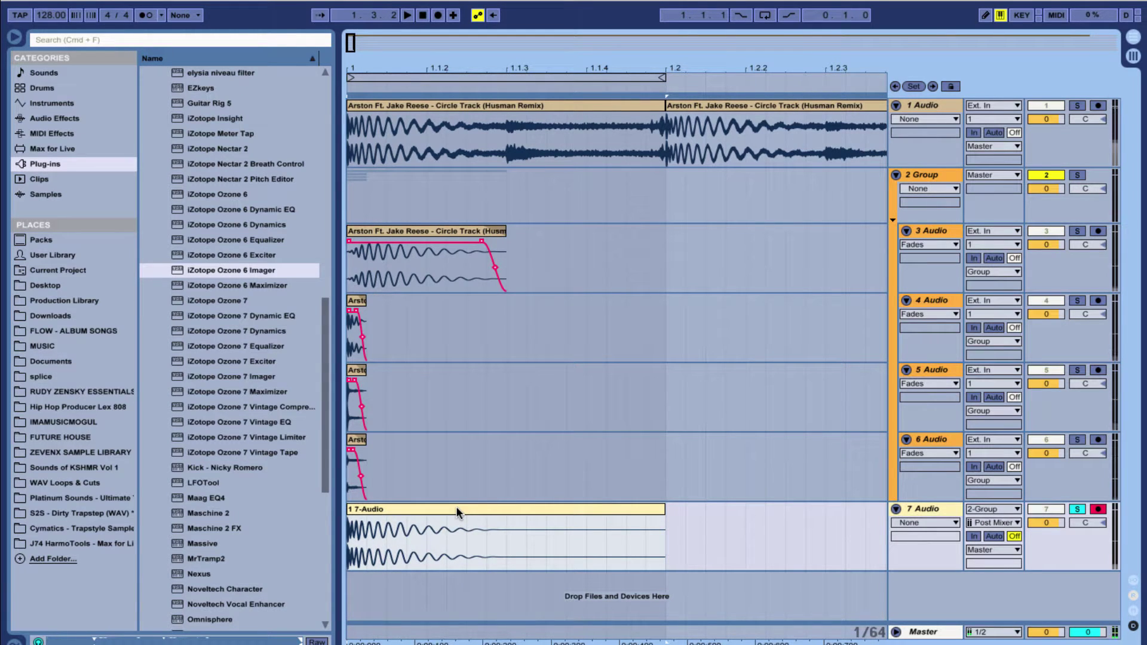
click(1077, 508)
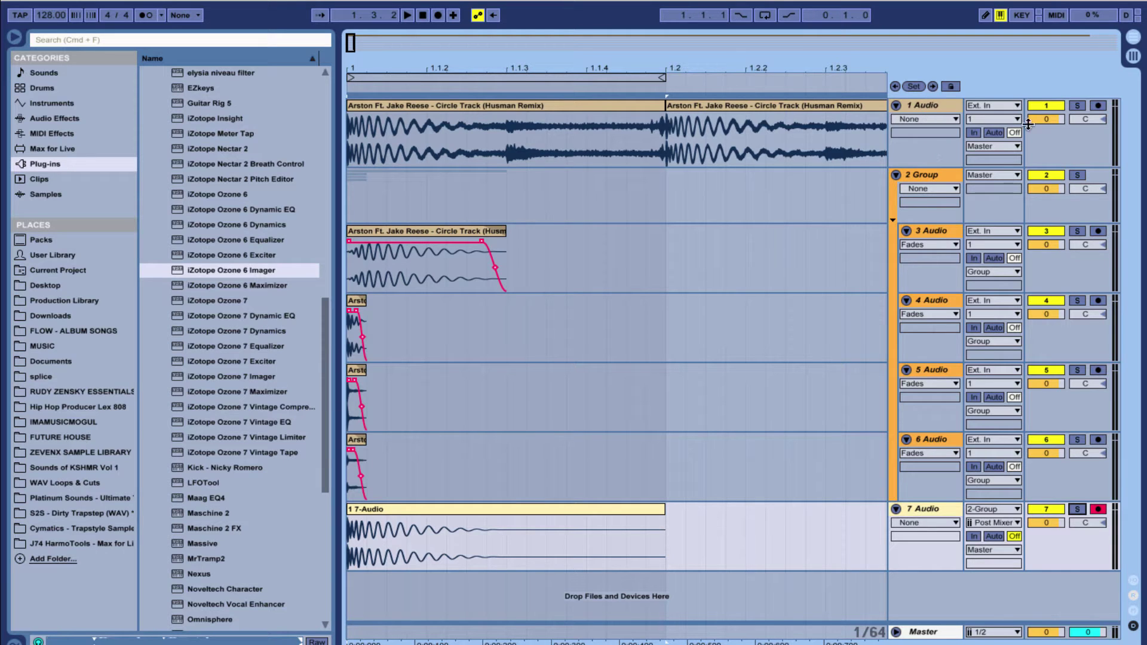
- Solo track 1 Audio and listen to the song from the start, from bar 9 and from bar 16
click(1077, 105)
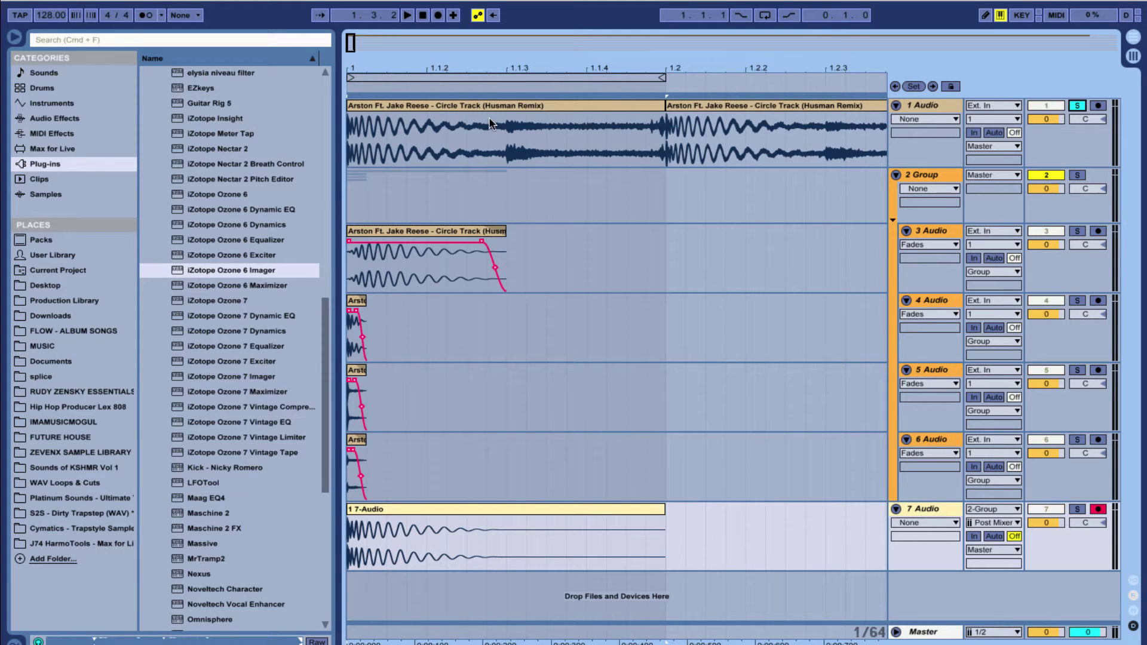
drag(491, 65, 356, 84)
click(352, 106)
key(space)
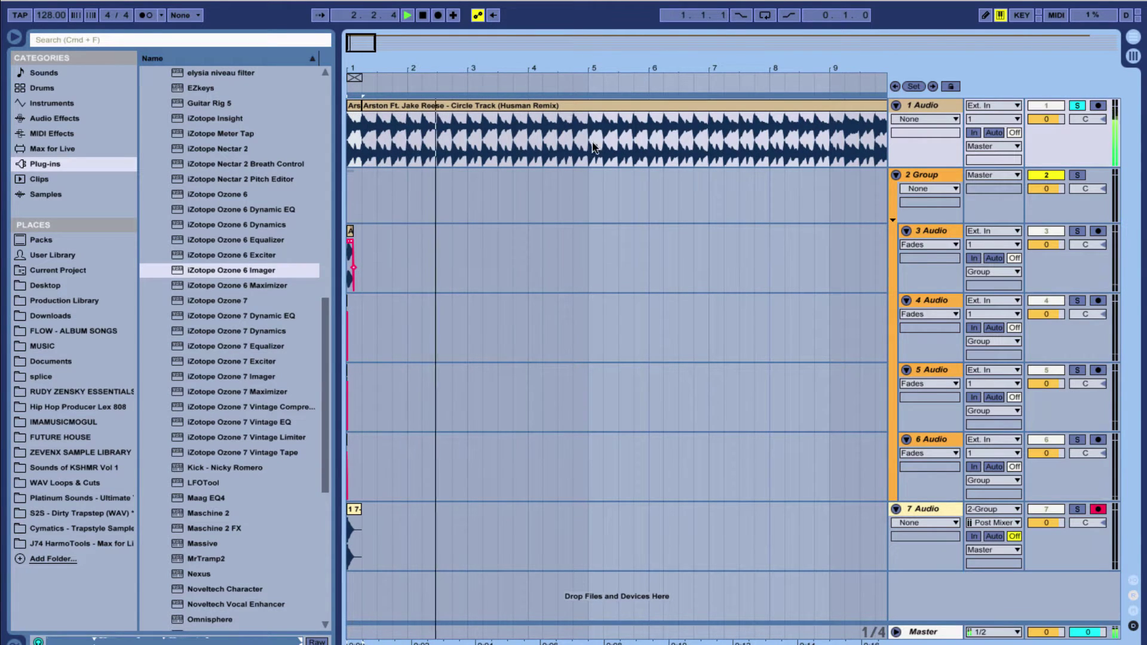
scroll(594, 146, right, 5)
click(508, 144)
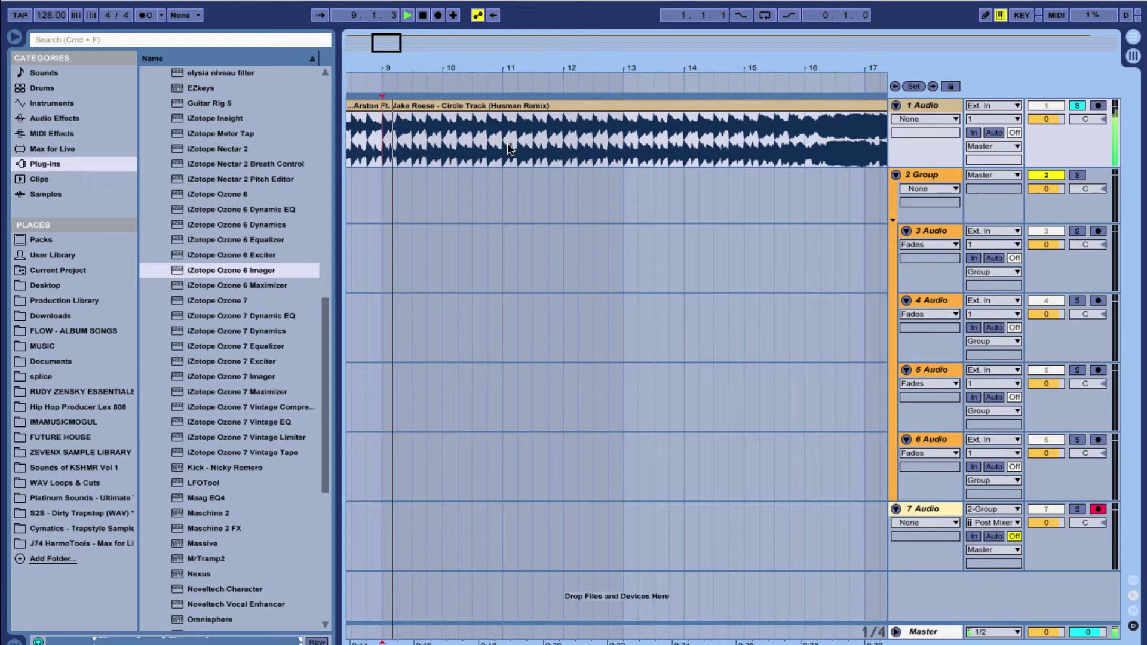
click(787, 144)
scroll(787, 144, right, 3)
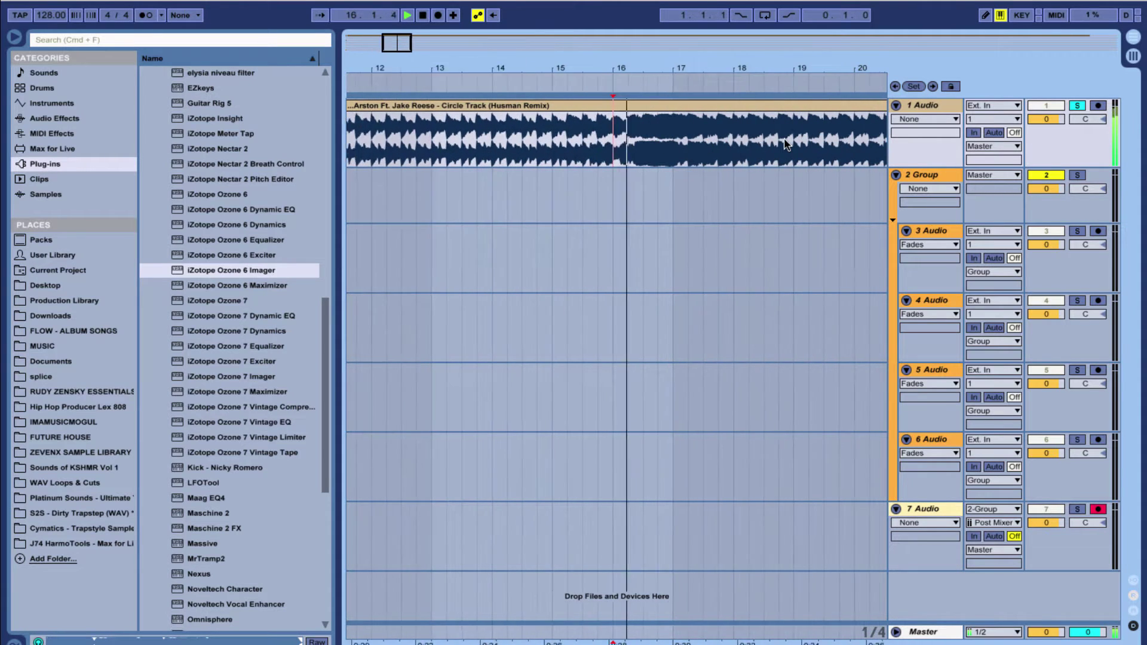
drag(651, 70, 651, 24)
drag(437, 70, 431, 255)
key(space)
scroll(686, 262, left, 10)
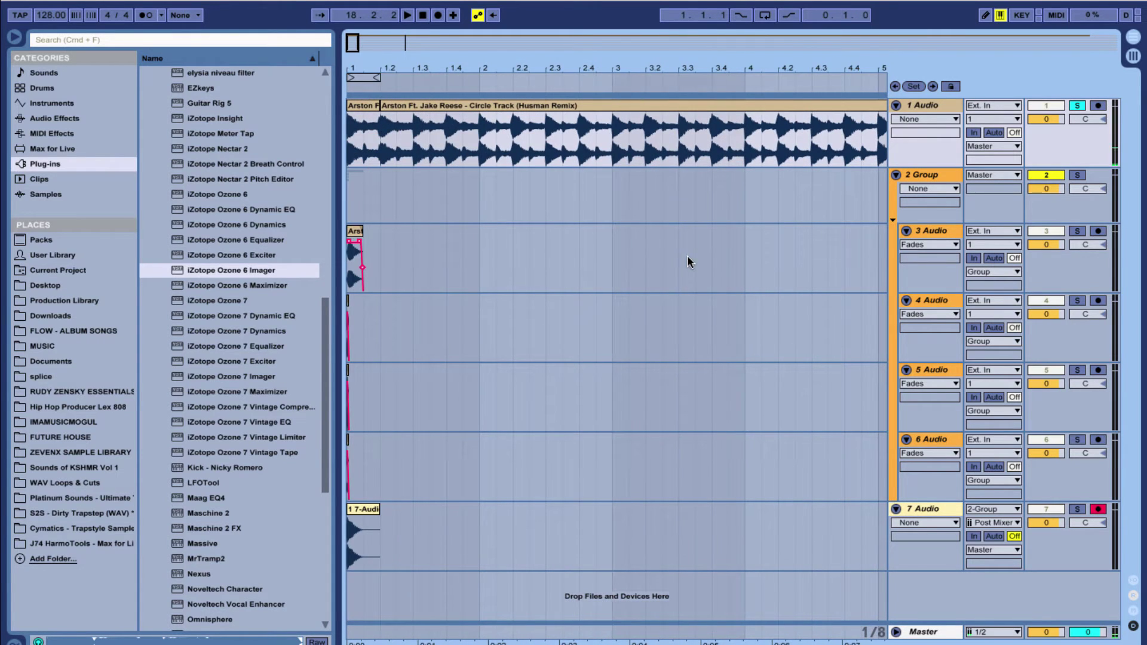
- Collapse the 2 Group track to hide its layered kick tracks
drag(354, 68, 354, 209)
click(419, 234)
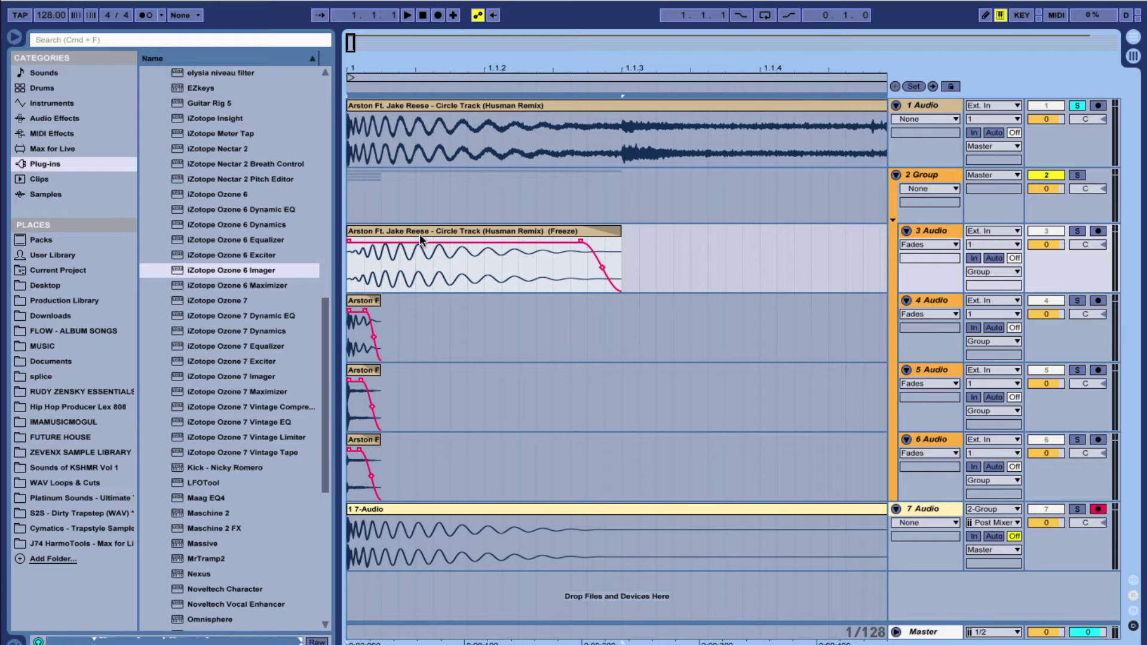
click(895, 175)
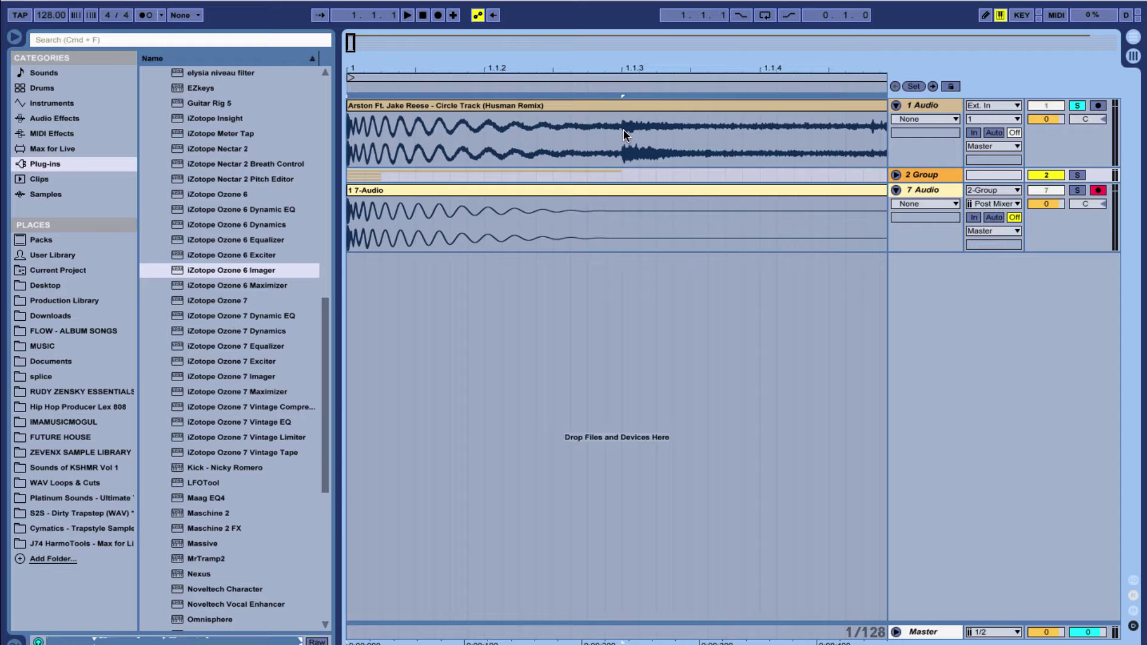
- Turn on looping over the first beat of the 1 Audio clip and audition it
drag(622, 129, 347, 126)
key(super+l)
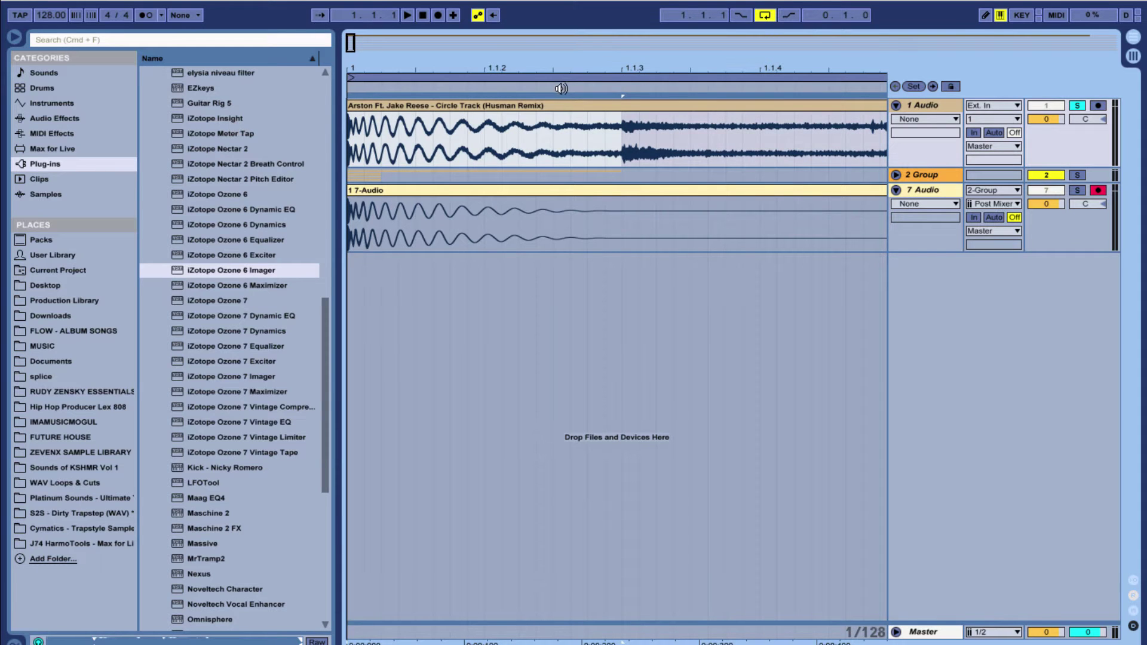
drag(563, 65, 496, 64)
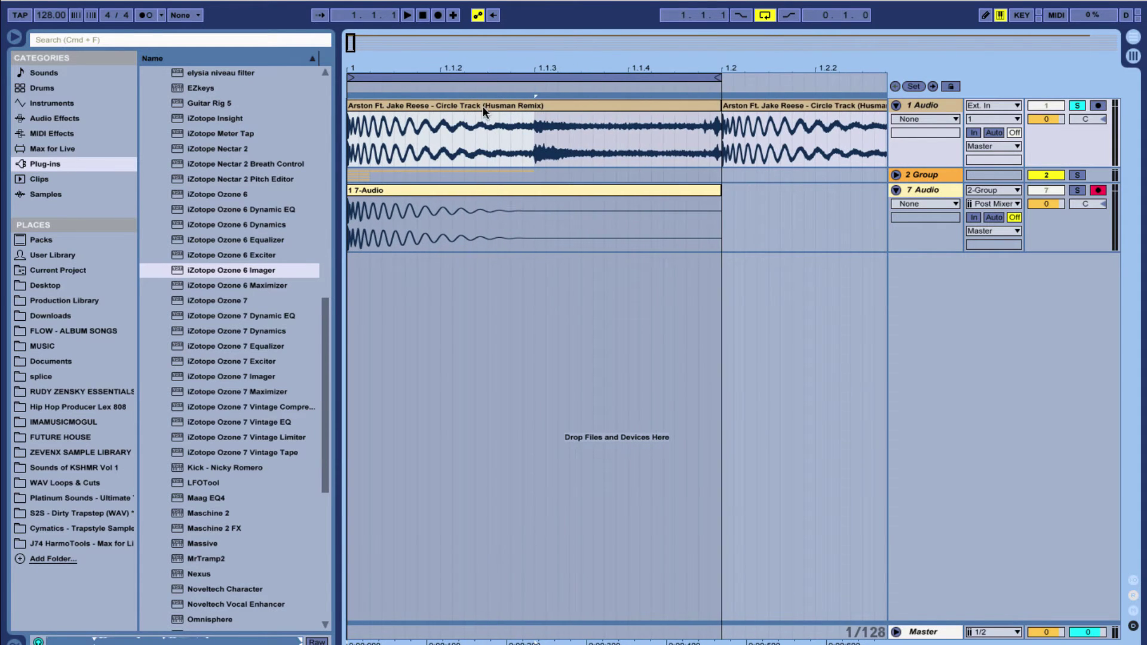
click(485, 106)
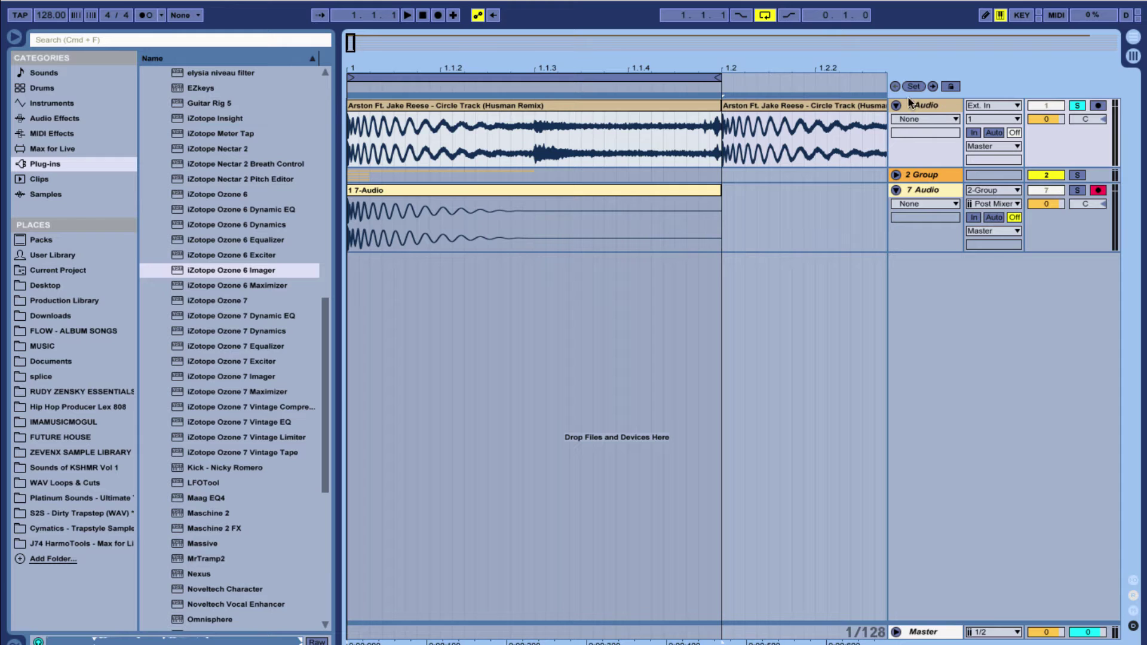
key(space)
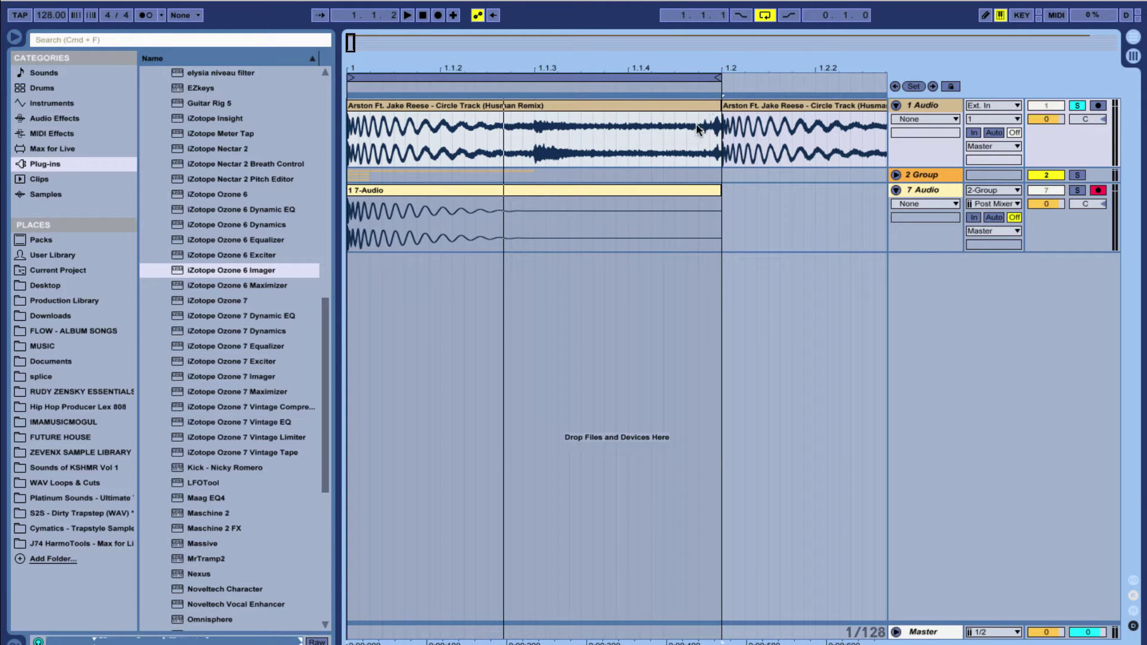
- Consolidate the first beat on track 1 Audio, from 1 to 1.2, into its own clip
double_click(631, 106)
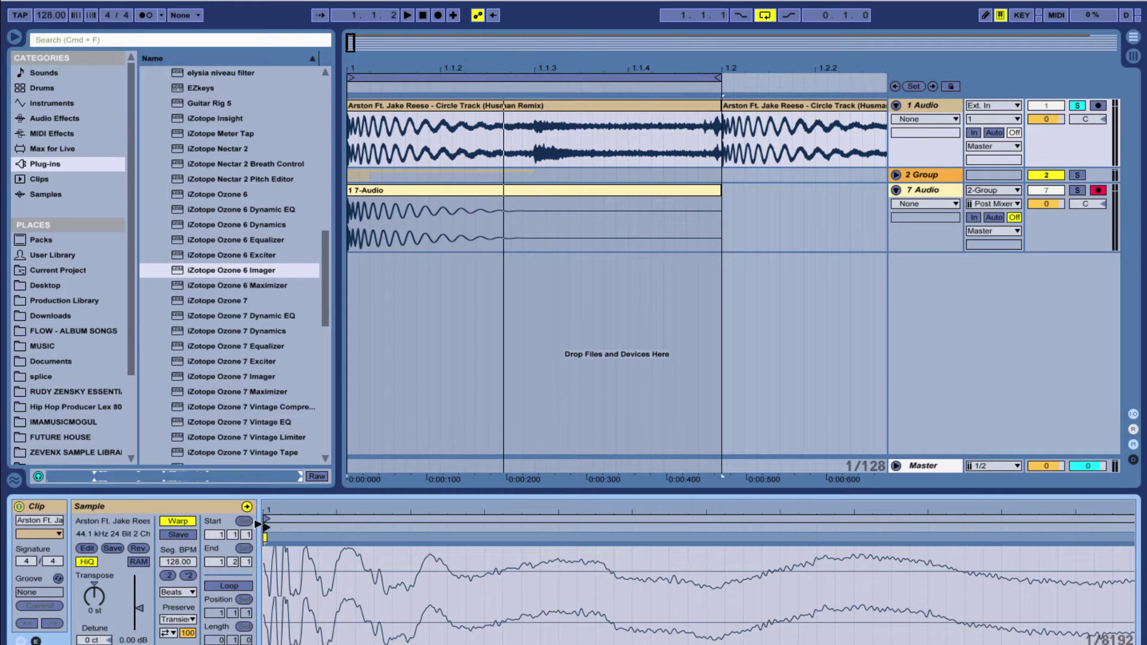
click(457, 108)
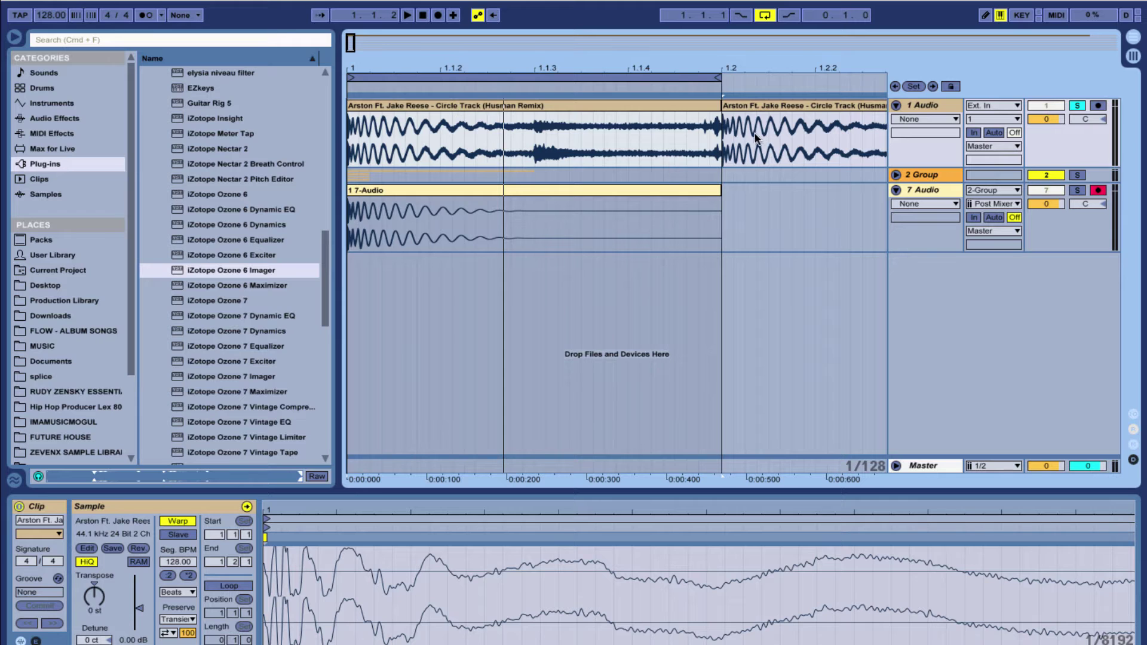
drag(722, 125, 331, 122)
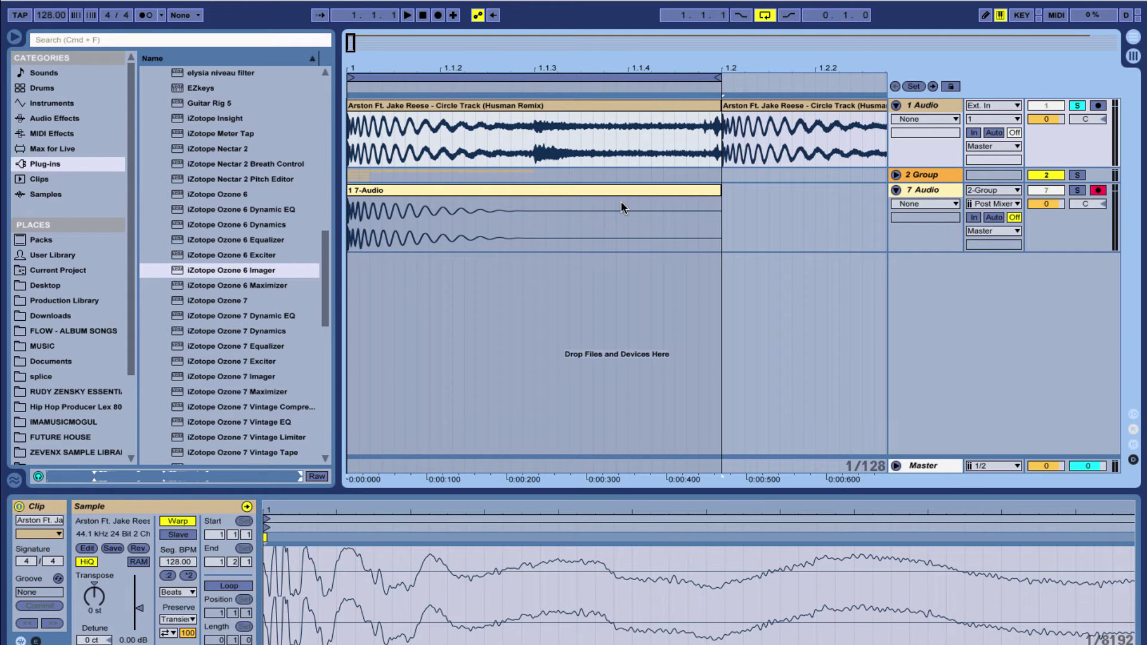
key(super+j)
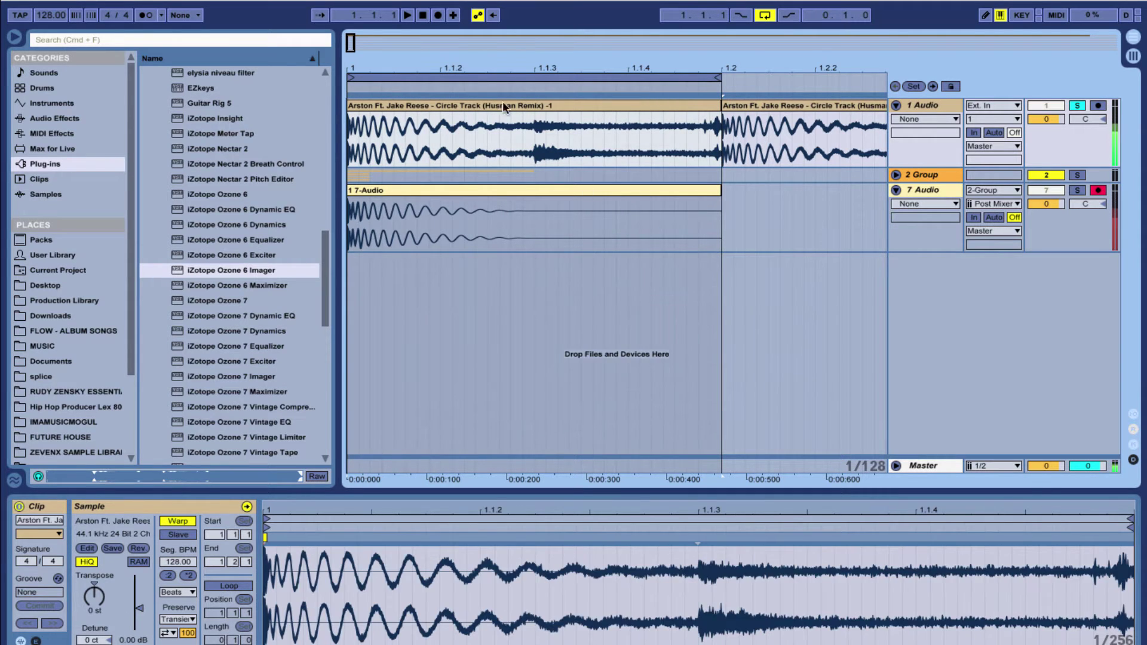
- Insert three new audio tracks below 1 Audio
click(918, 106)
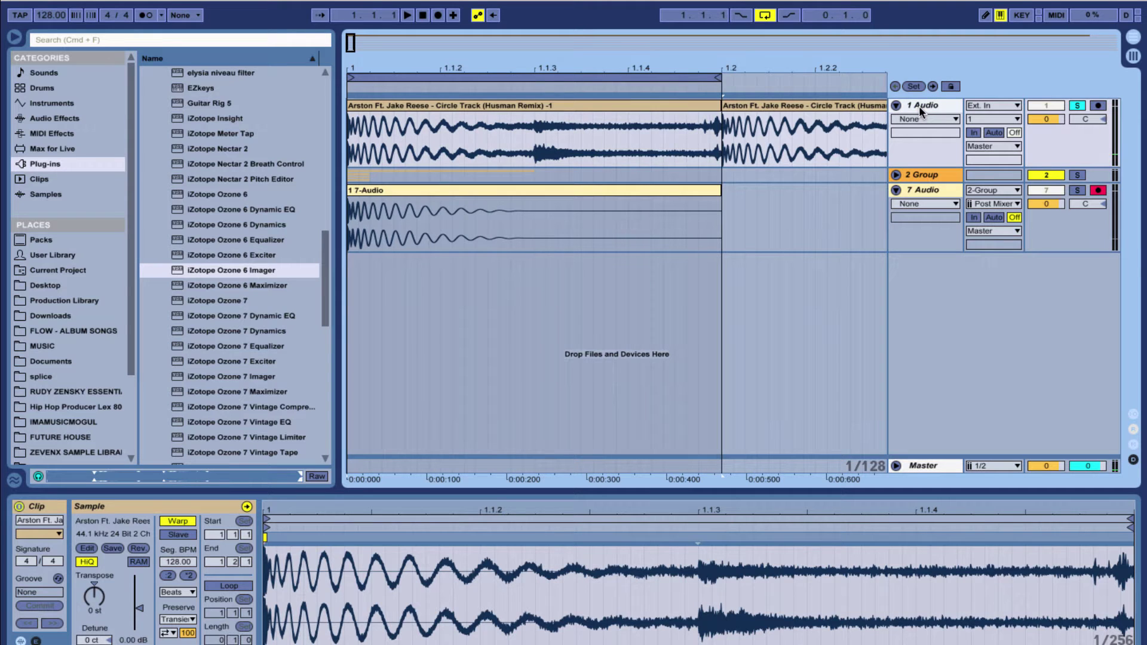
key(super+t)
key(super+t)
key(super+t)
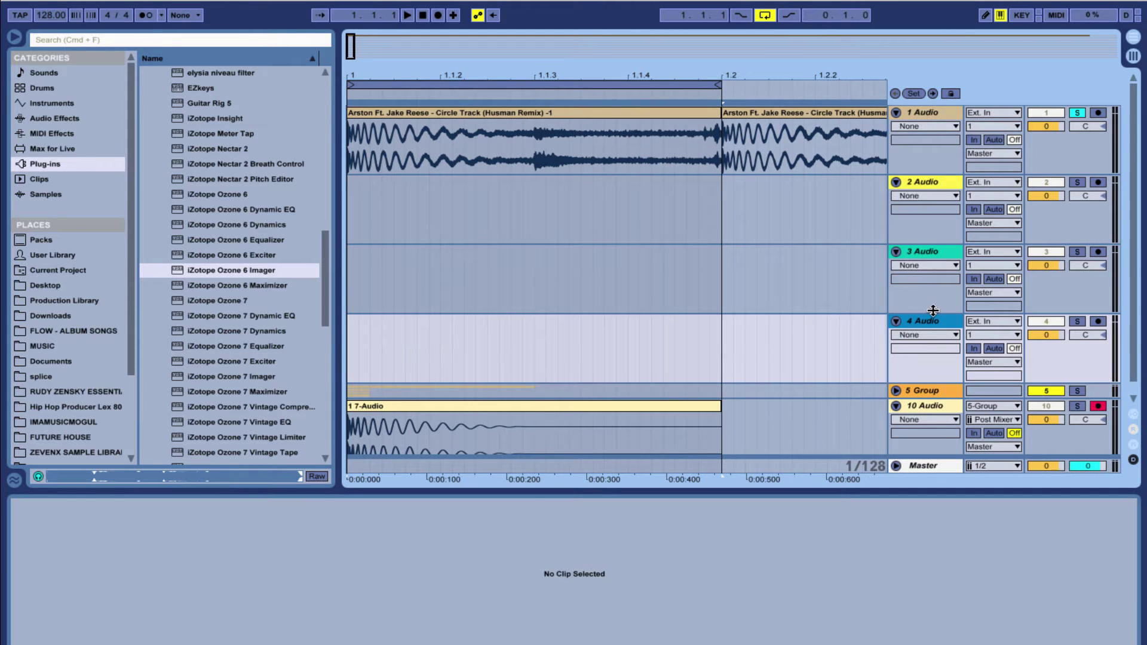
- Delete the surplus empty tracks 4 Audio and 3 Audio, keeping only the new 2 Audio
click(924, 323)
key(Delete)
click(928, 252)
key(Delete)
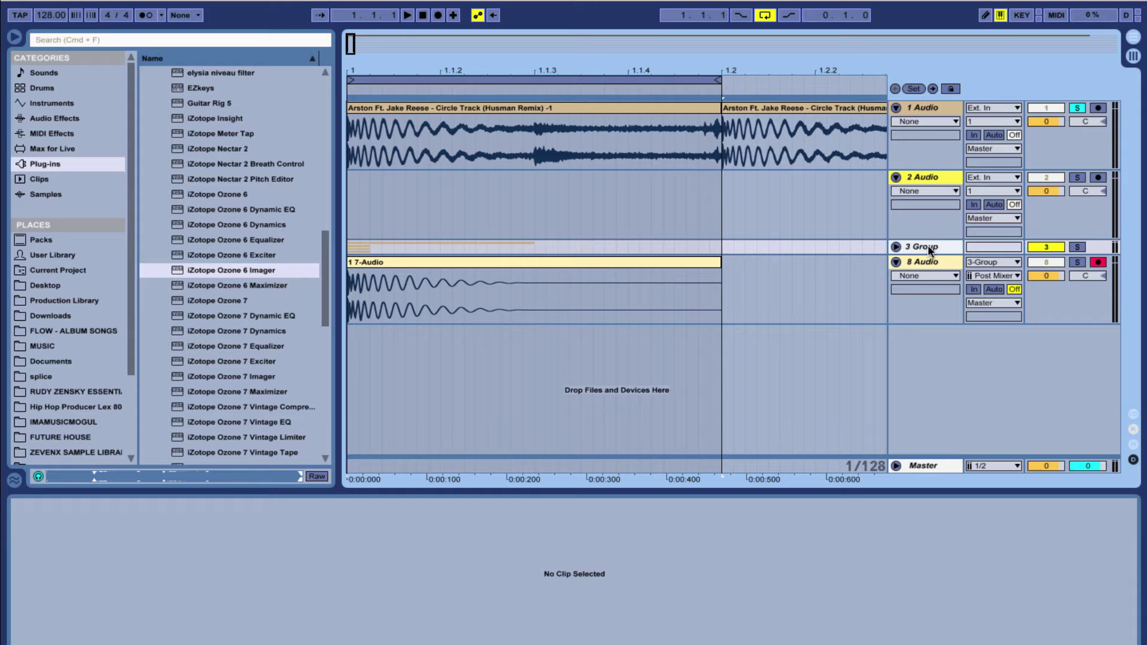
- Copy the consolidated kick clip onto track 2 Audio and audition it in solo
drag(604, 111, 614, 201)
click(1076, 178)
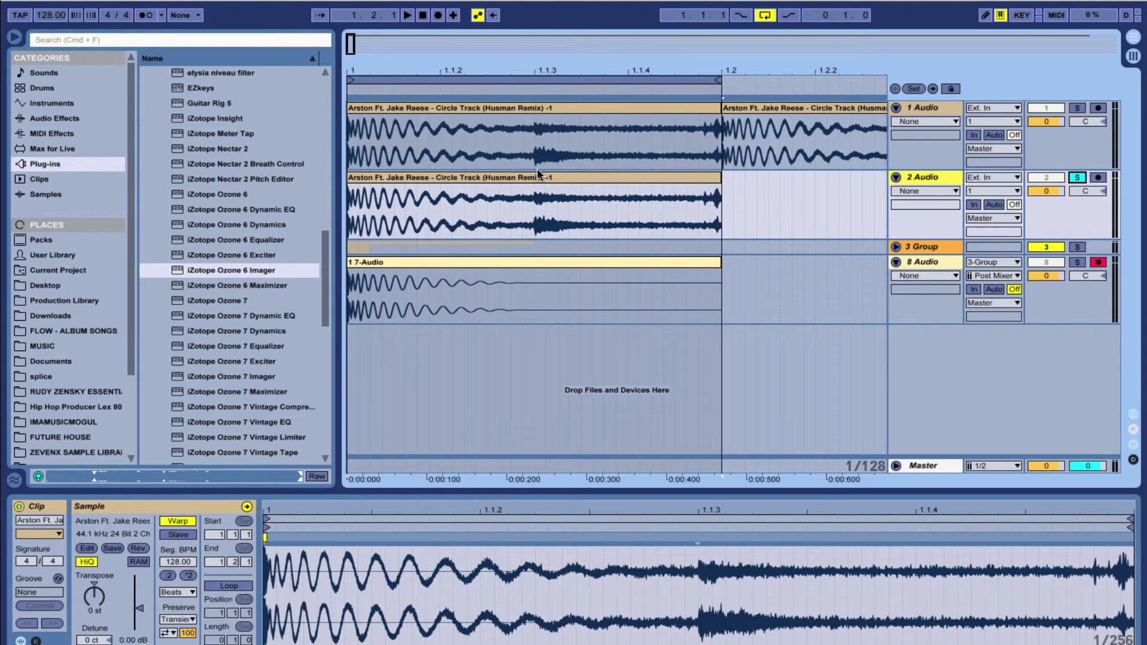
key(space)
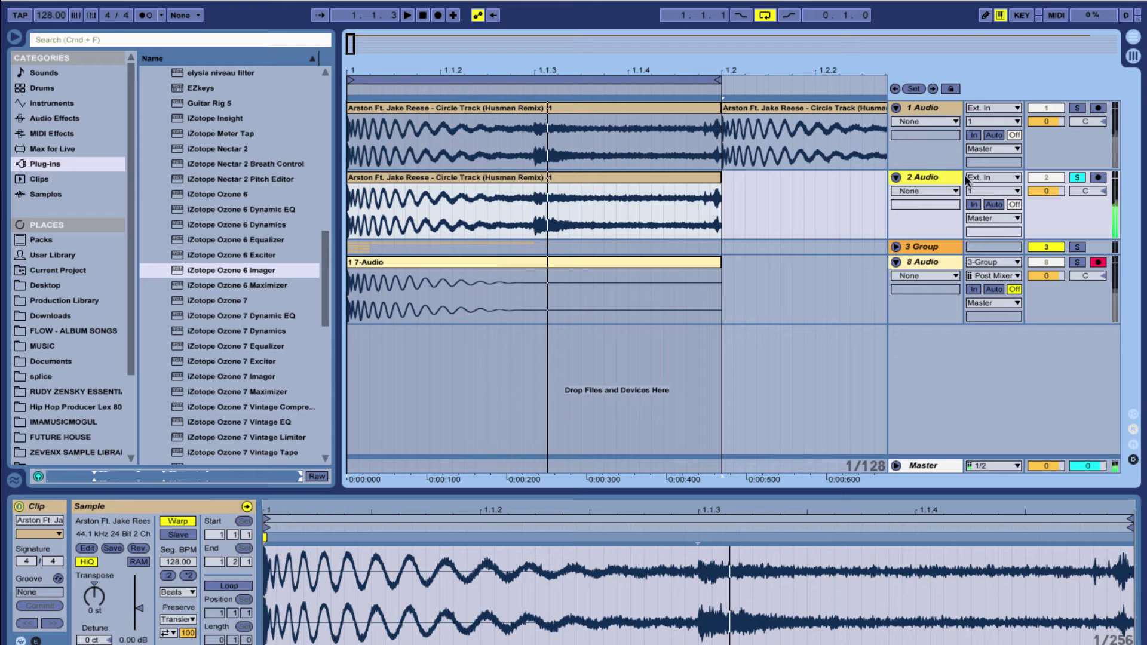
- Add the iZotope Ozone 6 Imager plug-in to track 2 Audio and move its window clear of the waveforms
click(937, 178)
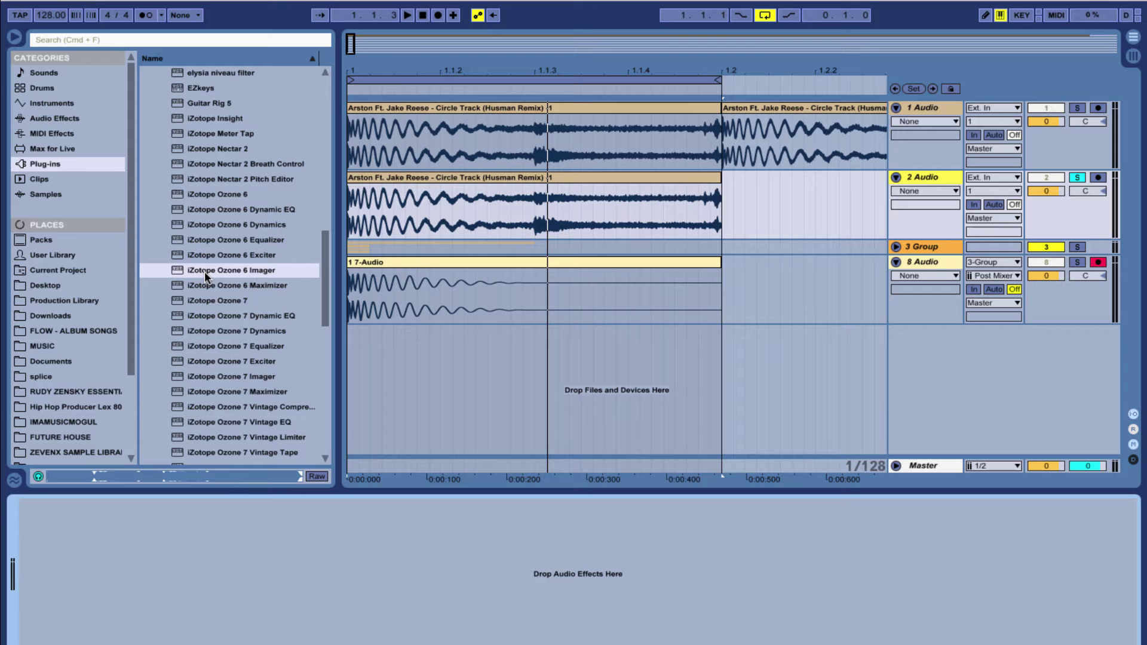
drag(204, 271, 956, 184)
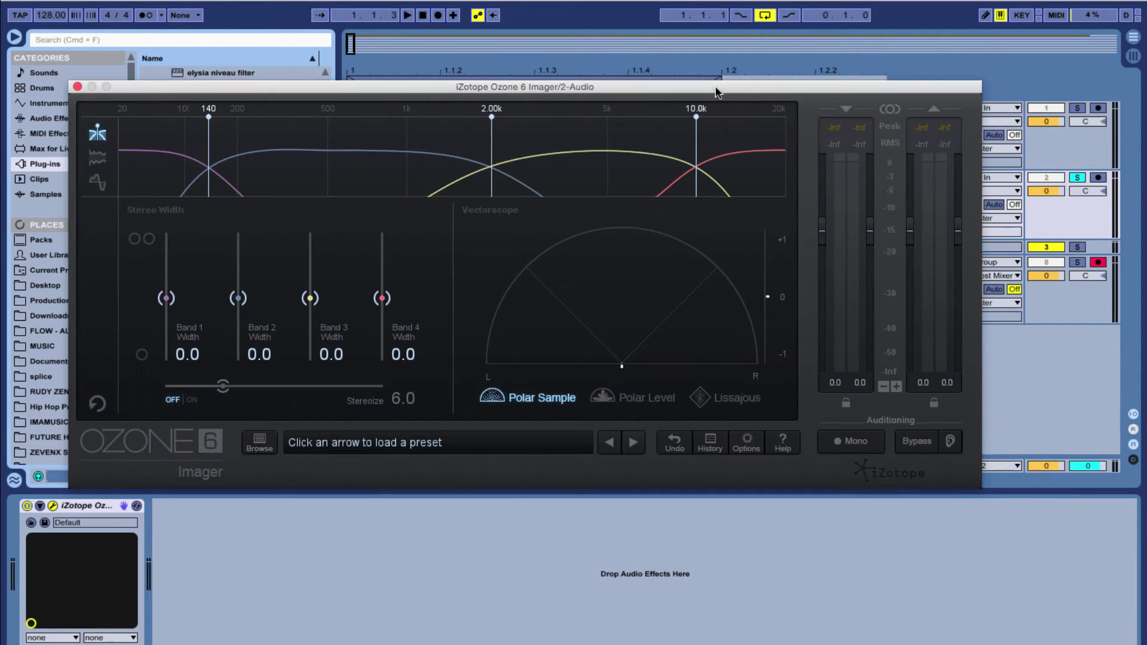
drag(716, 85, 770, 255)
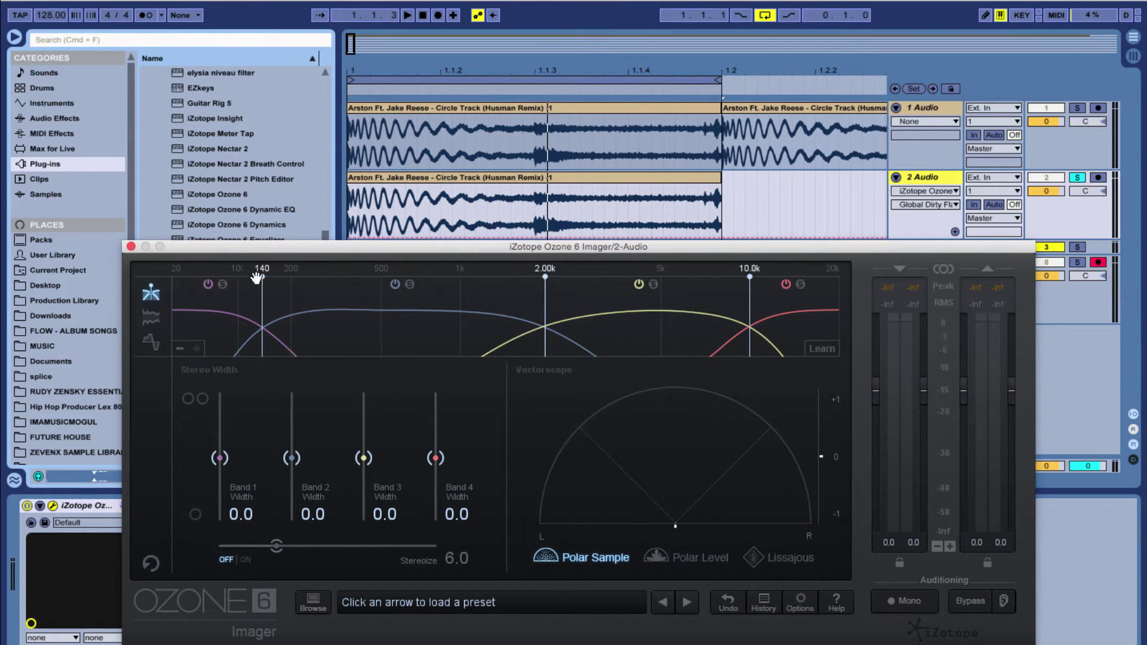
- Duplicate track 2 Audio with its Imager to make tracks 3 Audio, 4 Audio and 5 Audio
click(919, 172)
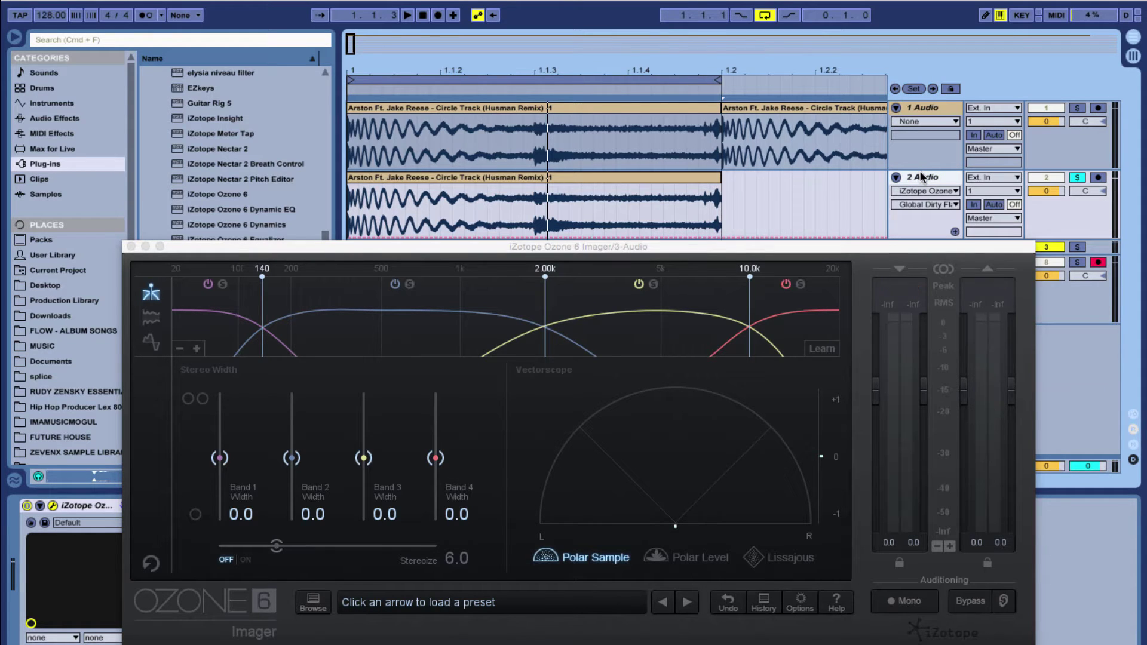
key(super+d)
key(super+d)
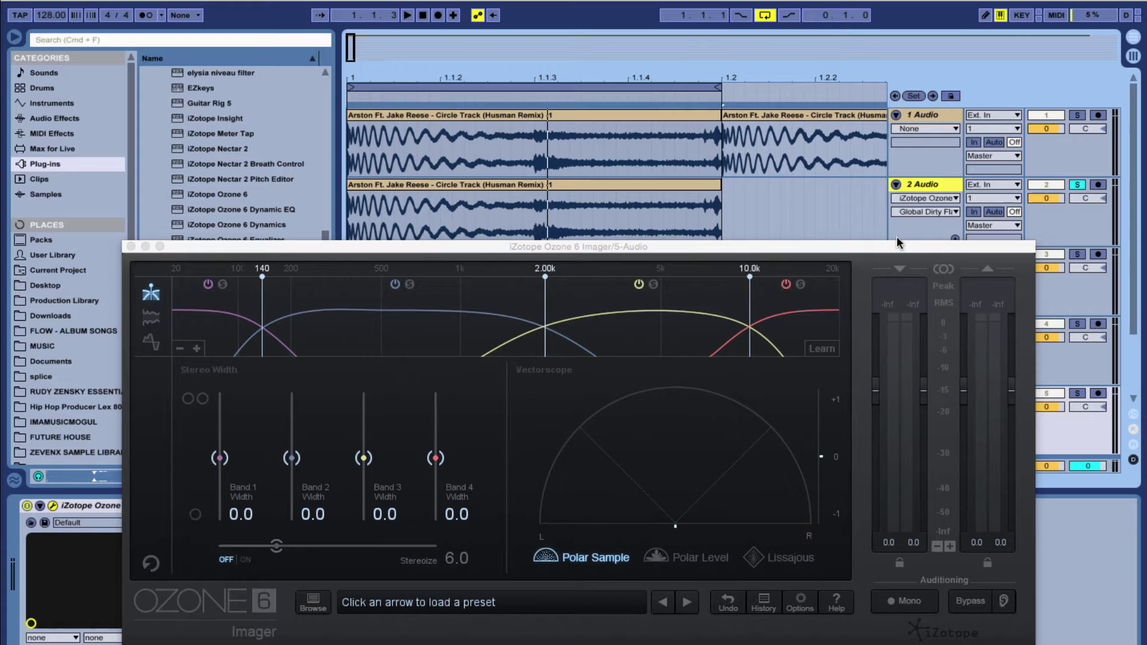
drag(895, 247, 770, 125)
- Isolate the frequency bands by soloing Band 1 in 2 Audio's Imager and Band 2 in 3 Audio's Imager
click(1006, 192)
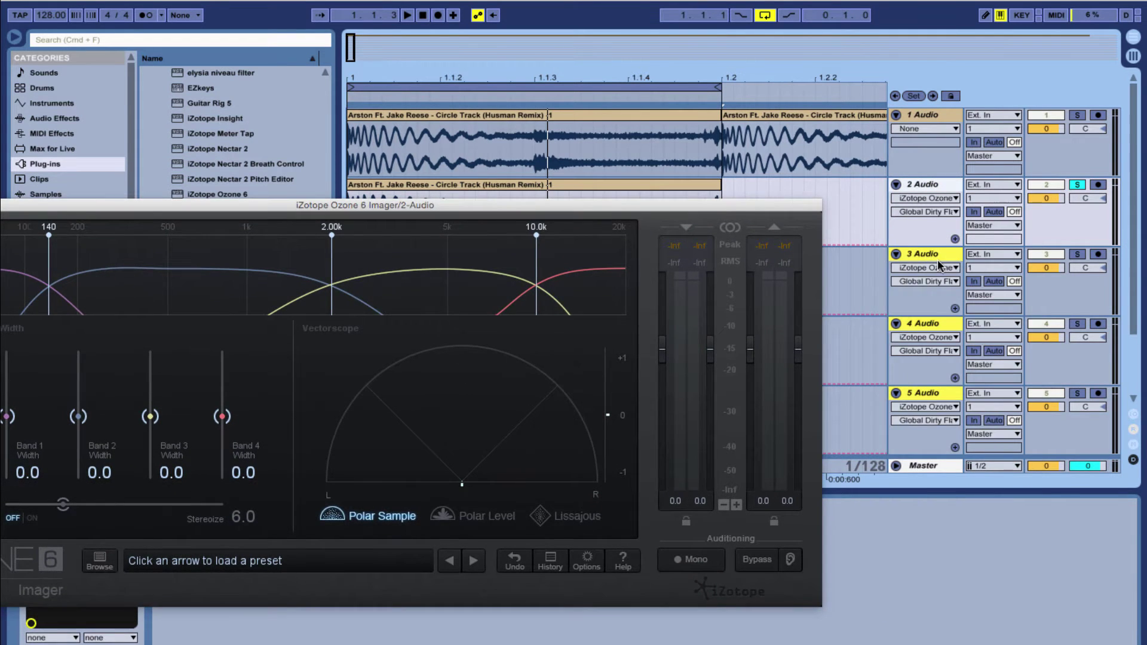
click(939, 266)
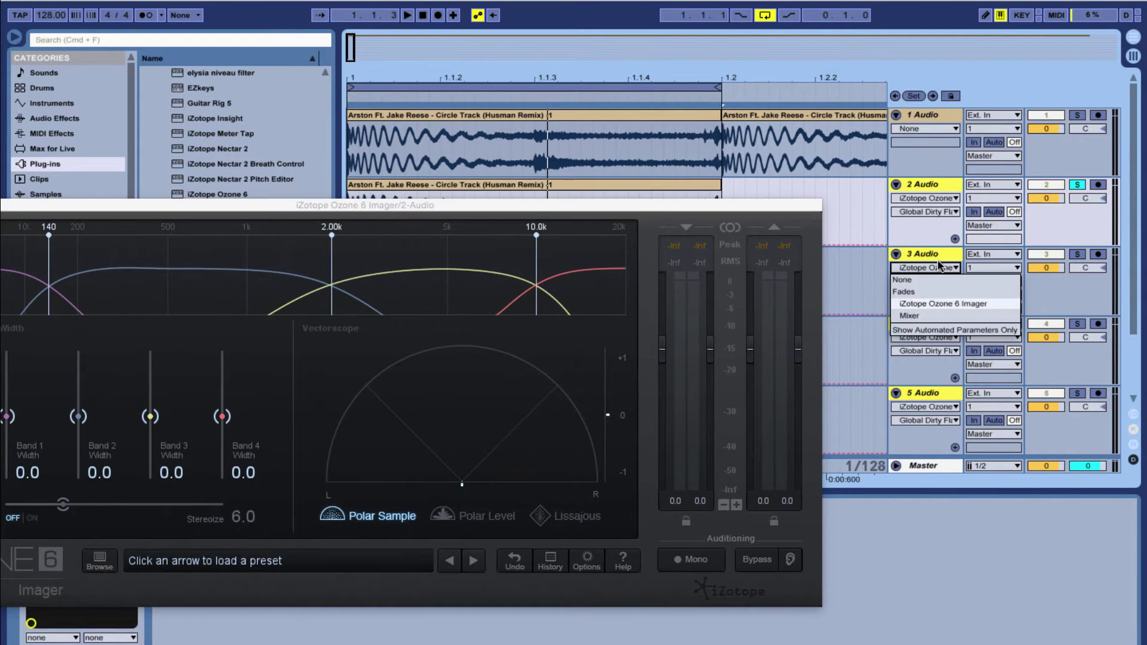
click(930, 253)
click(407, 286)
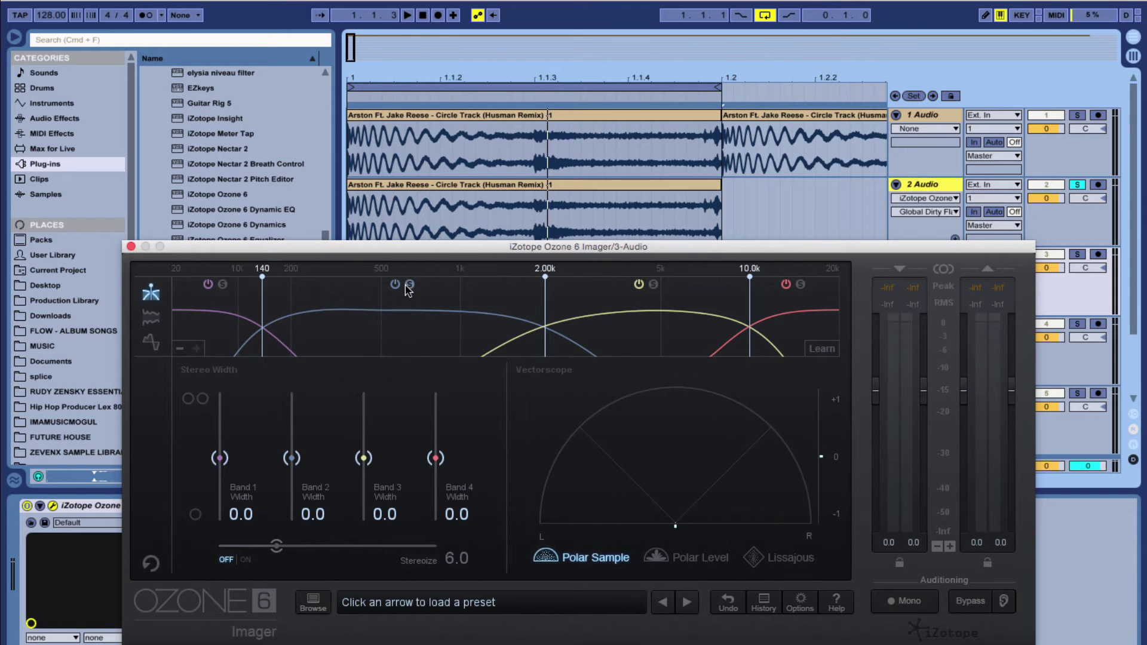
click(750, 238)
- Solo Band 3 in 4 Audio's Imager and Band 4 in 5 Audio's Imager, and close the plug-in window
click(951, 328)
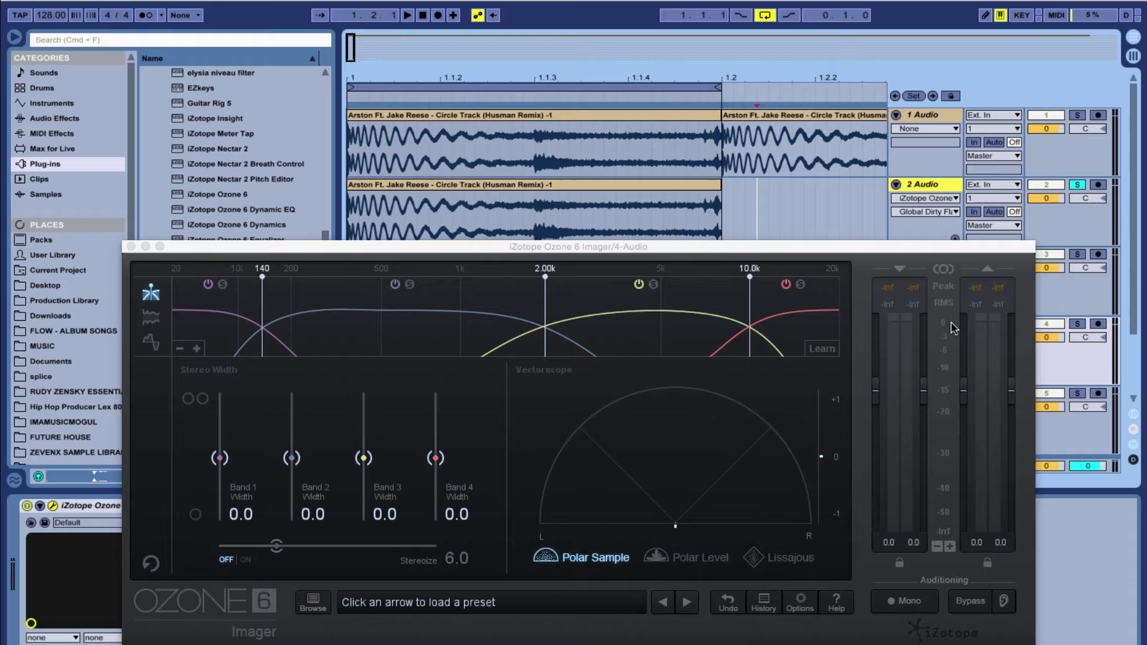
click(651, 290)
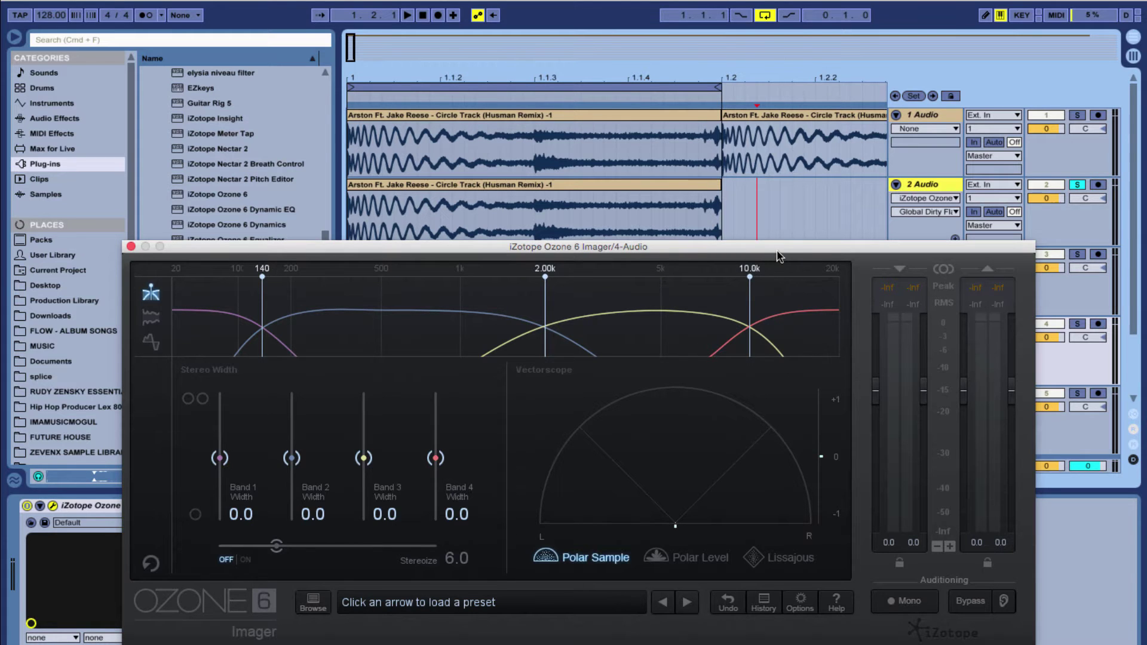
drag(777, 252, 574, 138)
click(959, 393)
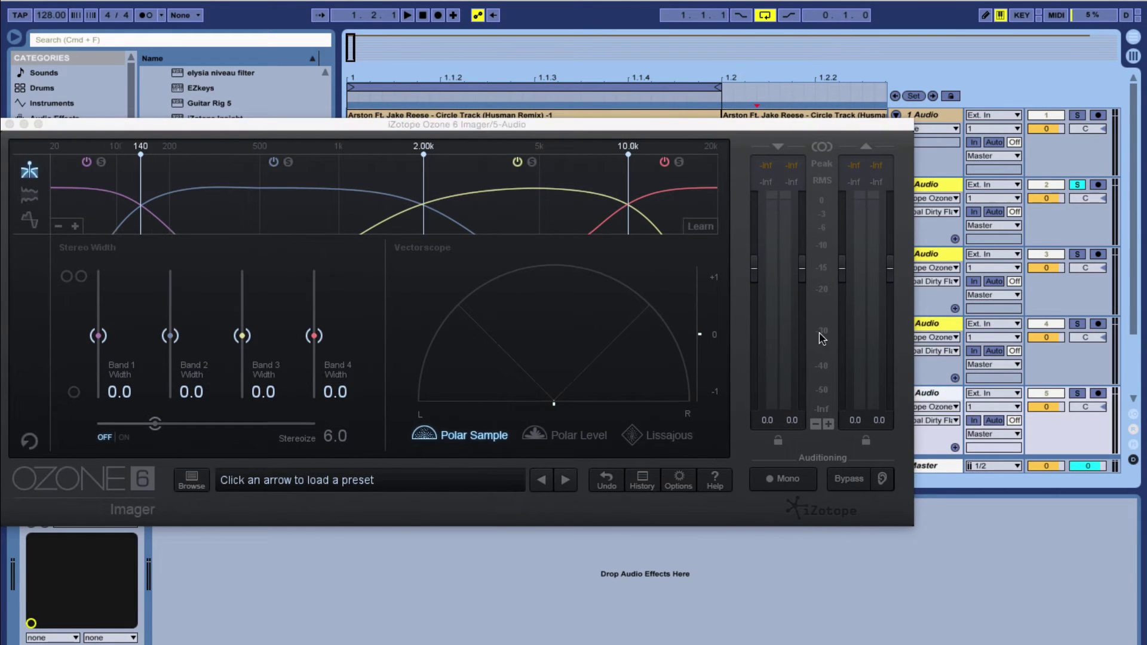
click(687, 167)
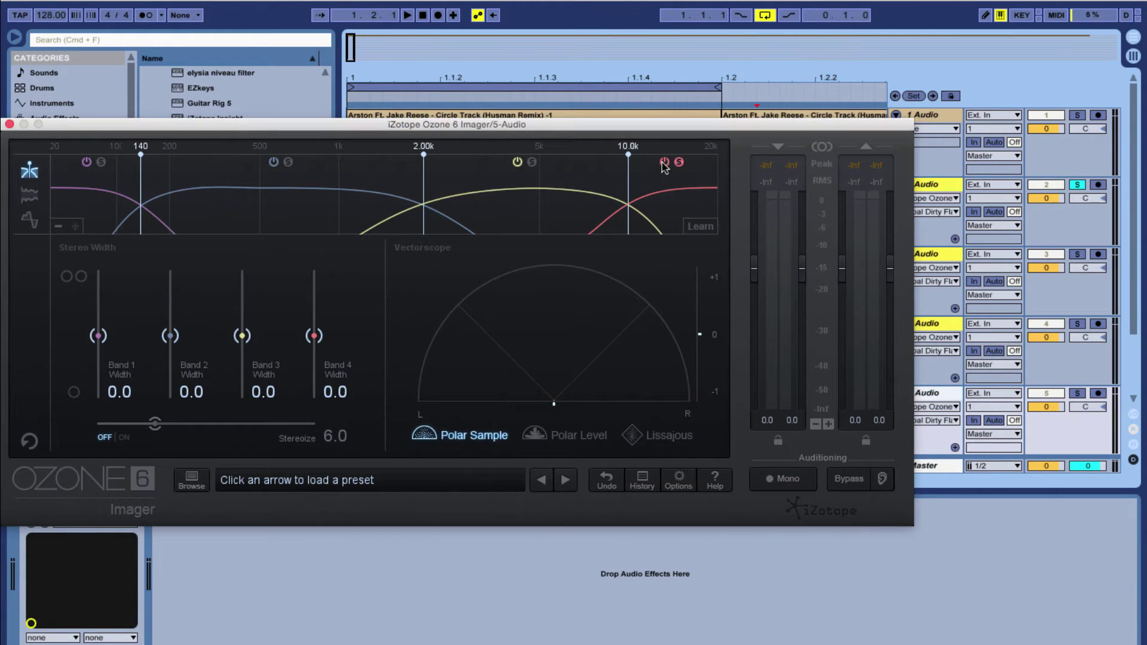
click(9, 124)
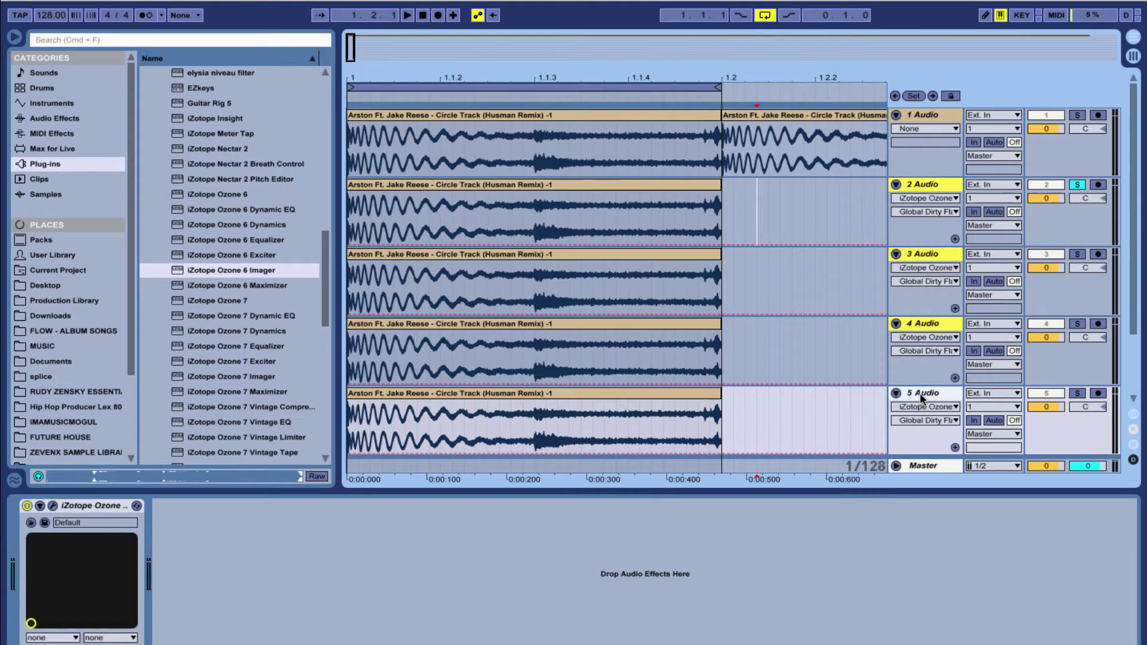
- Freeze tracks 2 Audio to 5 Audio together and flatten them into rendered audio
click(923, 186)
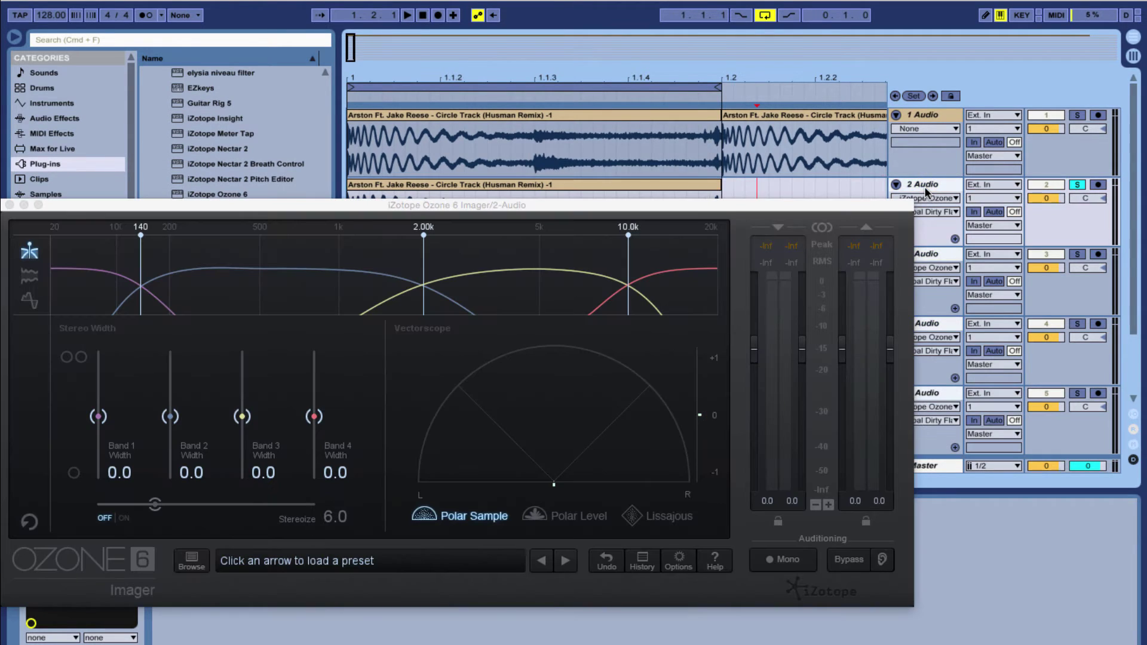
right_click(933, 186)
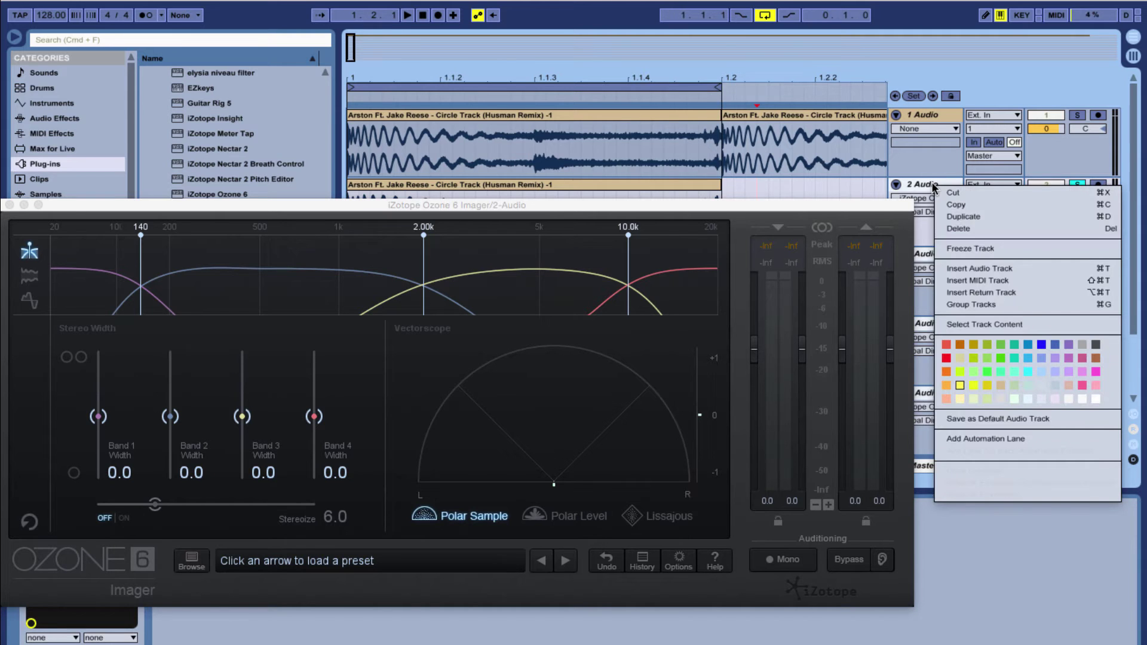
click(980, 245)
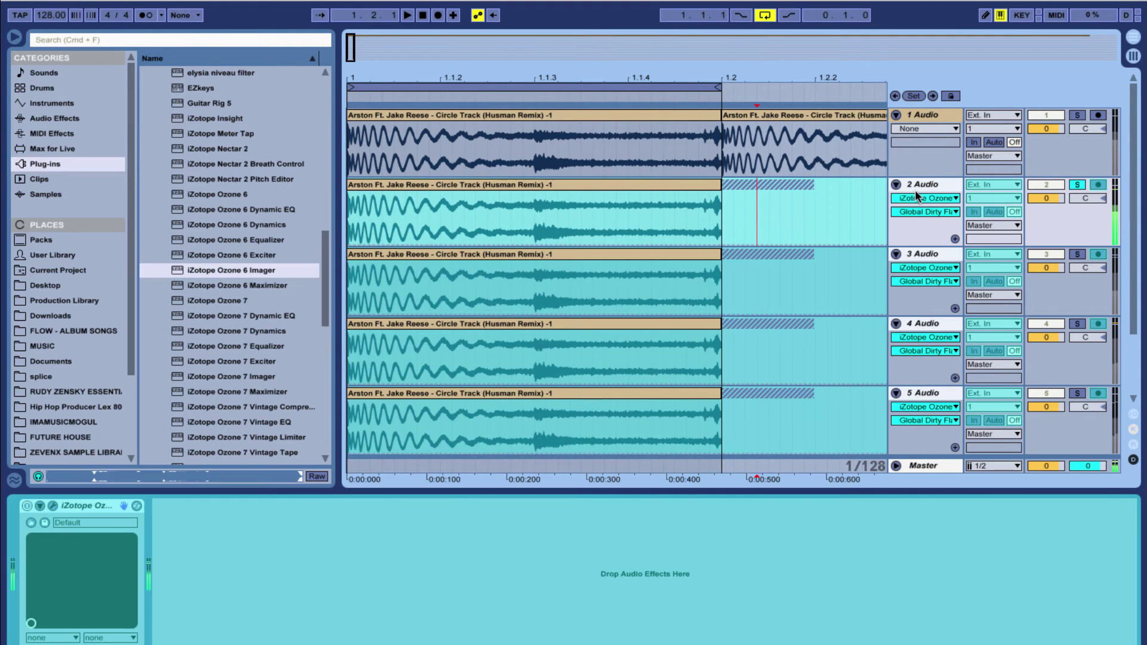
right_click(923, 185)
click(956, 257)
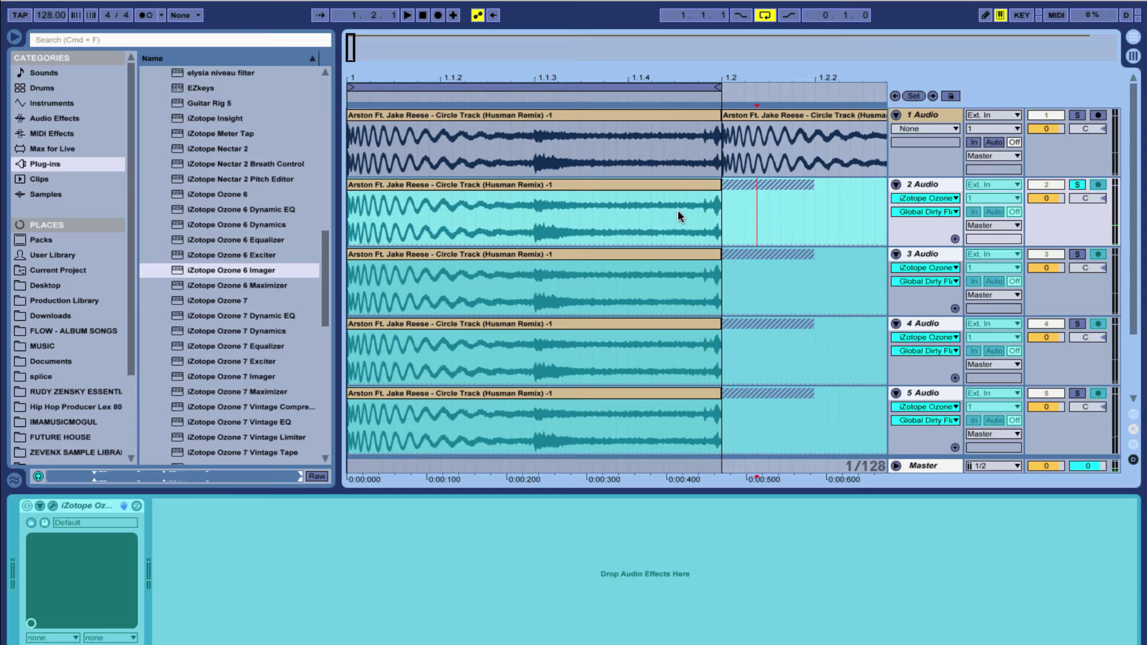
- Delete the surplus frozen tail clips after position 1.2 on tracks 2, 3, 4 and 5 Audio
scroll(476, 185, up, 2)
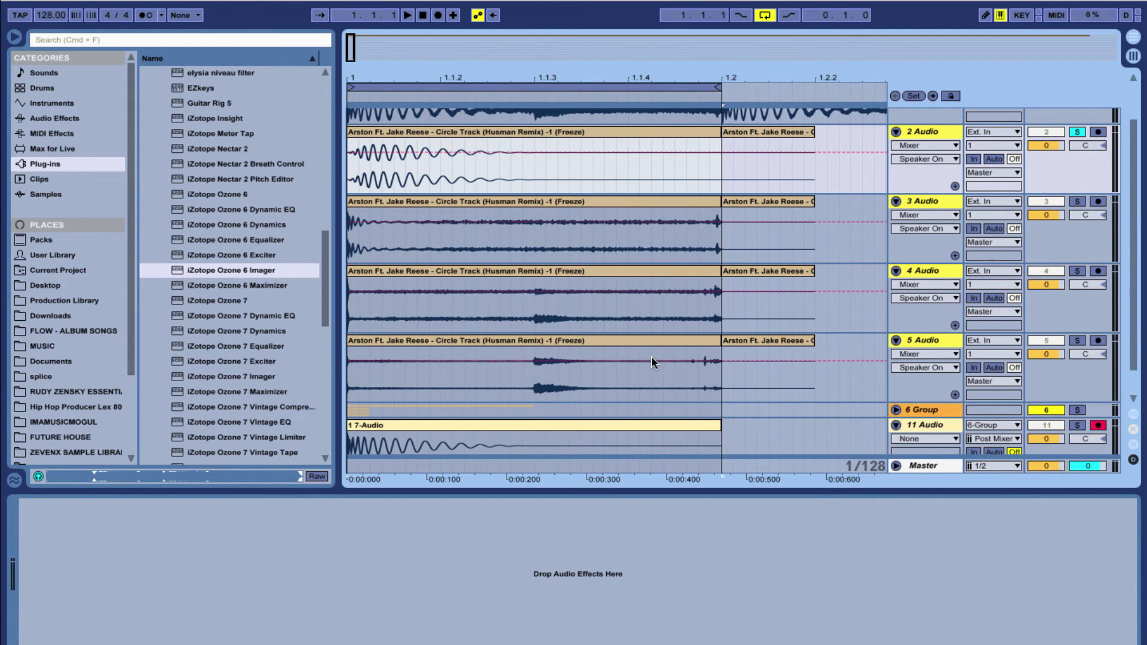
scroll(652, 358, up, 2)
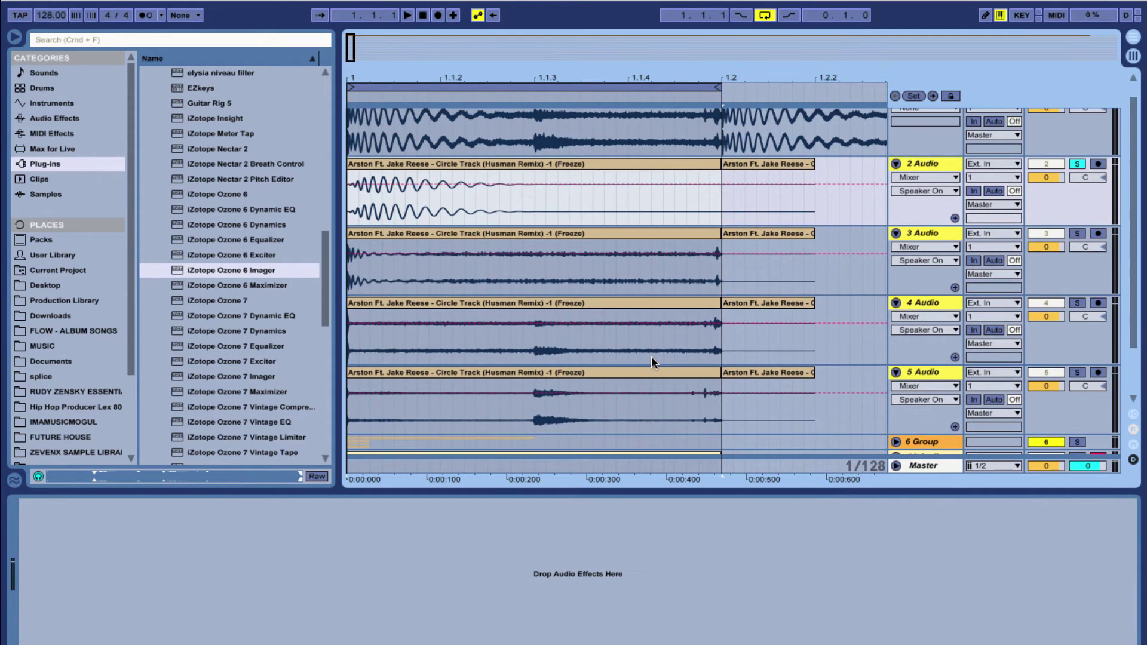
click(787, 160)
key(Delete)
click(773, 230)
key(Delete)
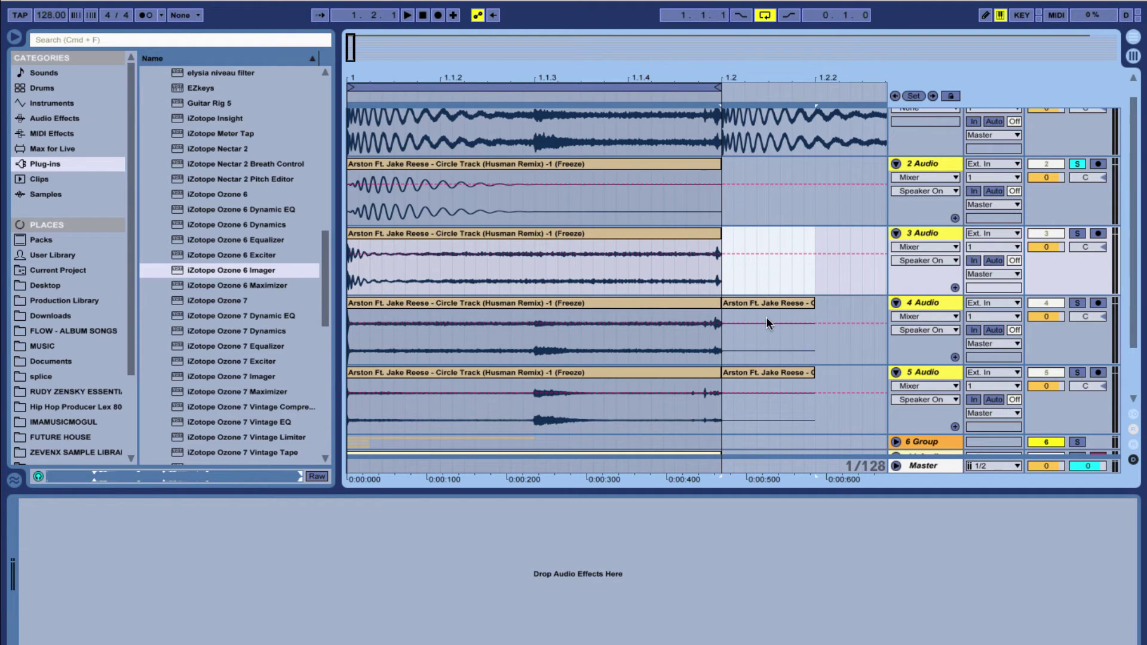
click(769, 301)
key(Delete)
click(748, 370)
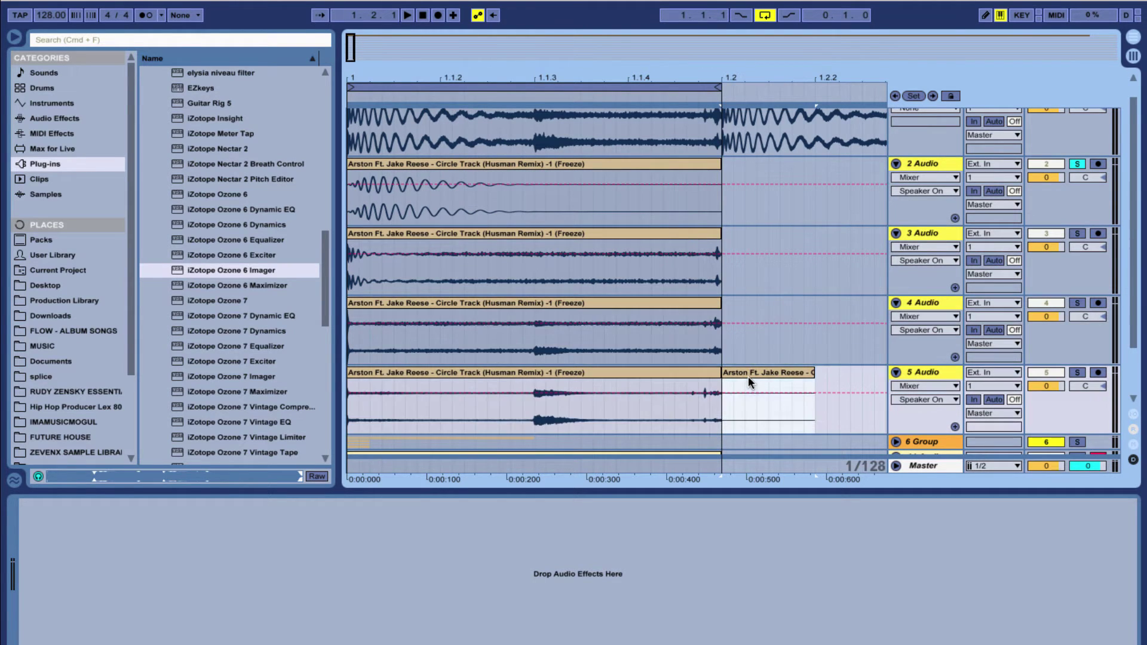
key(Delete)
- Play the loop and audition the band tracks 2, 3, 4 and 5 Audio one at a time in solo
click(443, 189)
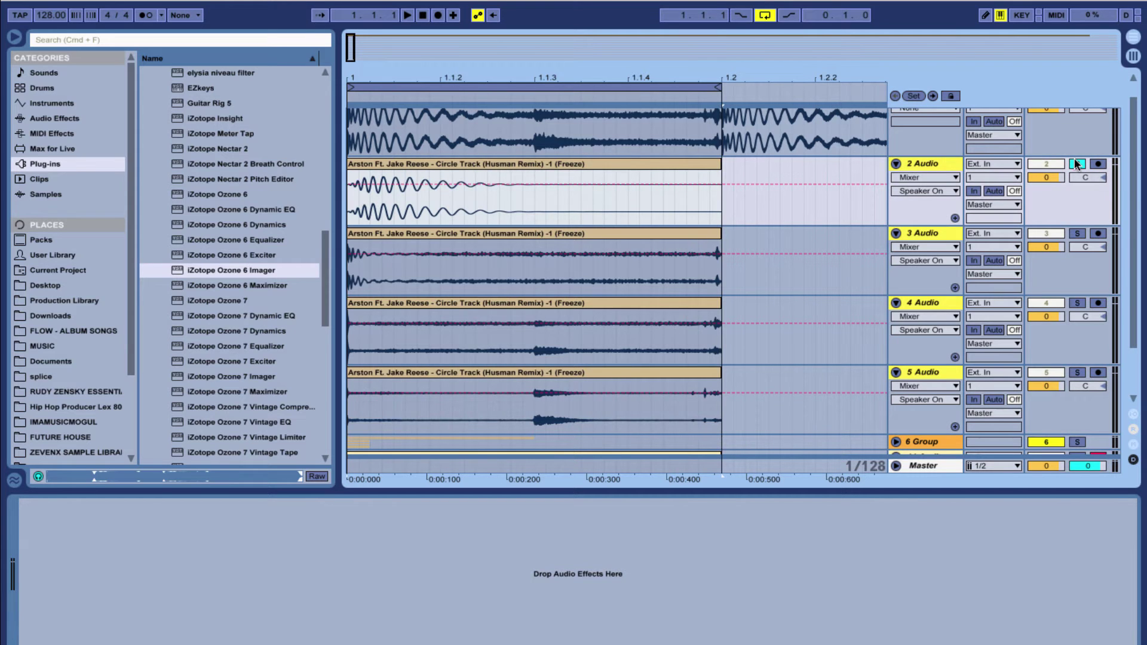
key(space)
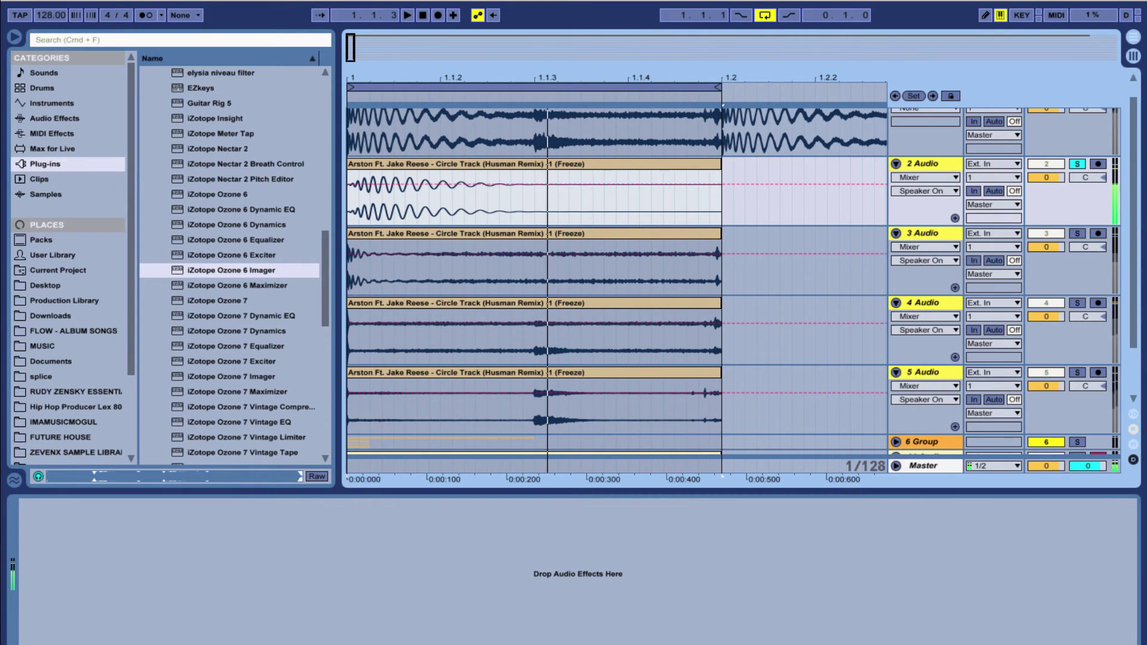
click(1085, 247)
click(1077, 234)
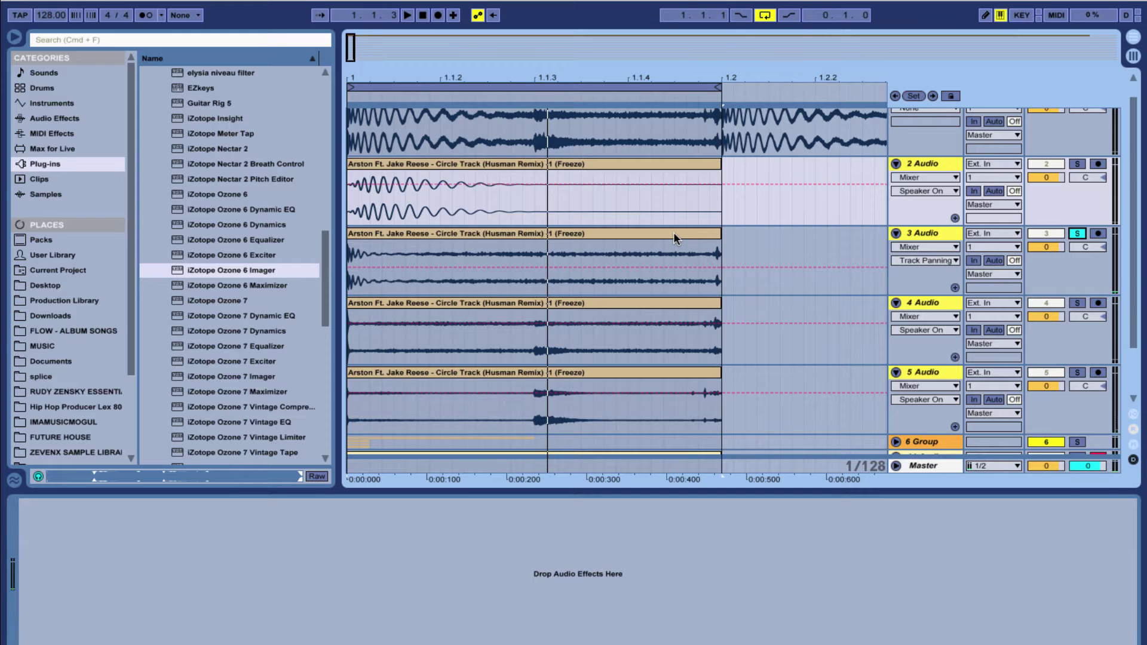
click(1076, 302)
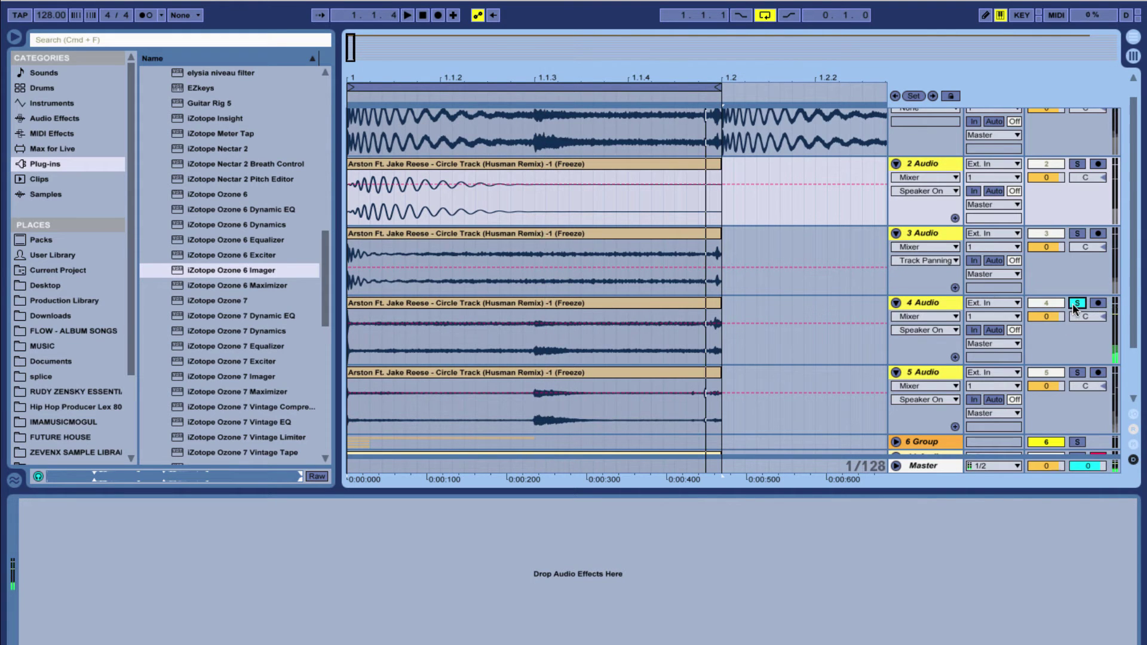
click(1076, 372)
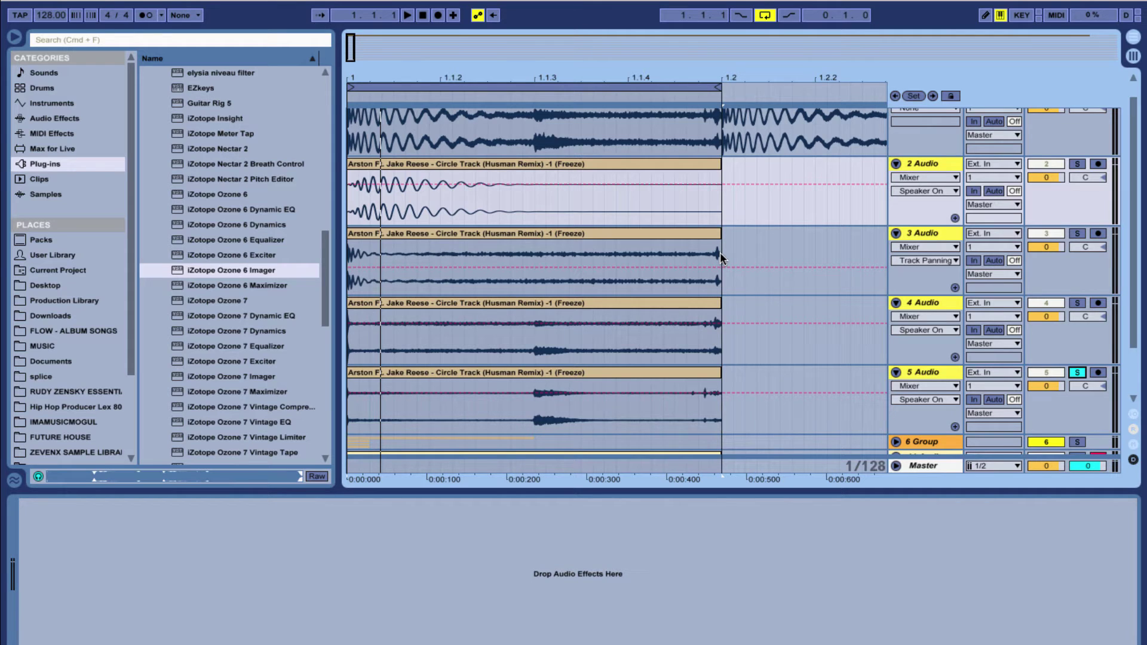
- Cut the clips on 3, 4 and 5 Audio down to their opening transient and trim the 2 Audio clip at 1.1.3
drag(720, 258, 384, 398)
key(Delete)
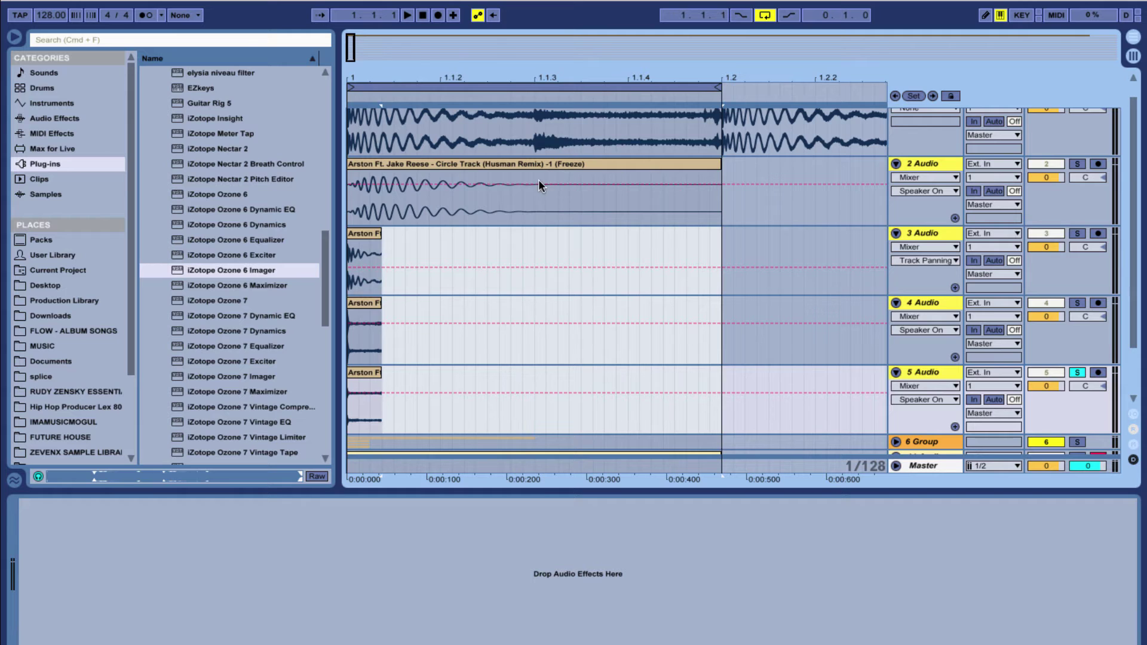
drag(535, 184, 721, 204)
key(Delete)
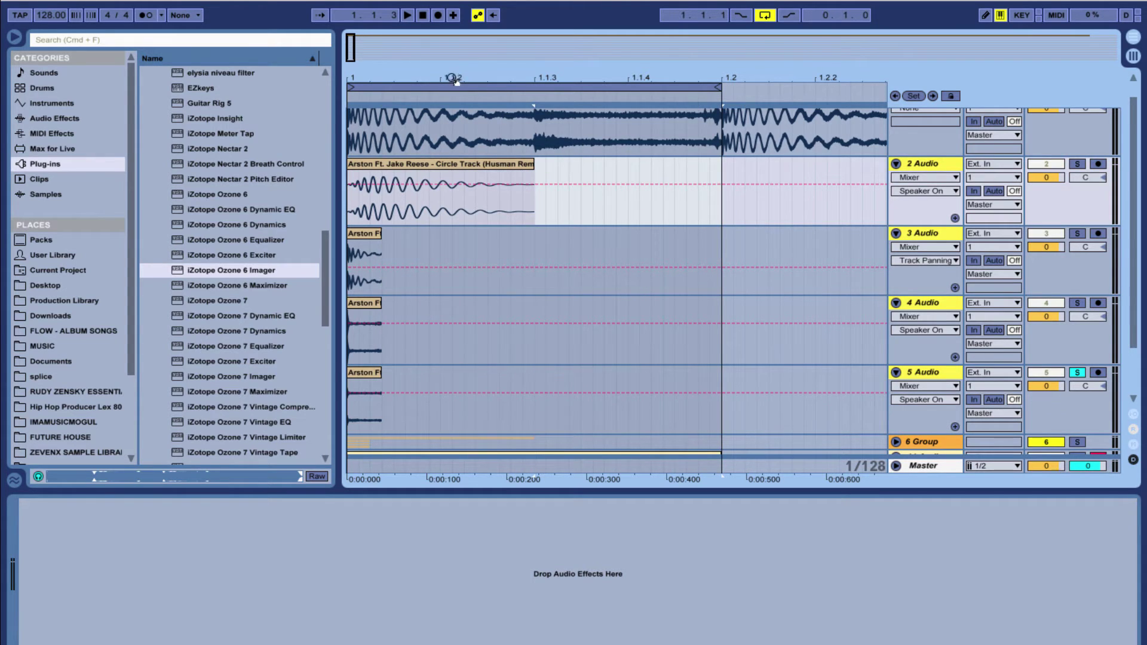
- Show the Fades envelopes on the clips of tracks 2, 3, 4 and 5 Audio
drag(455, 79, 544, 75)
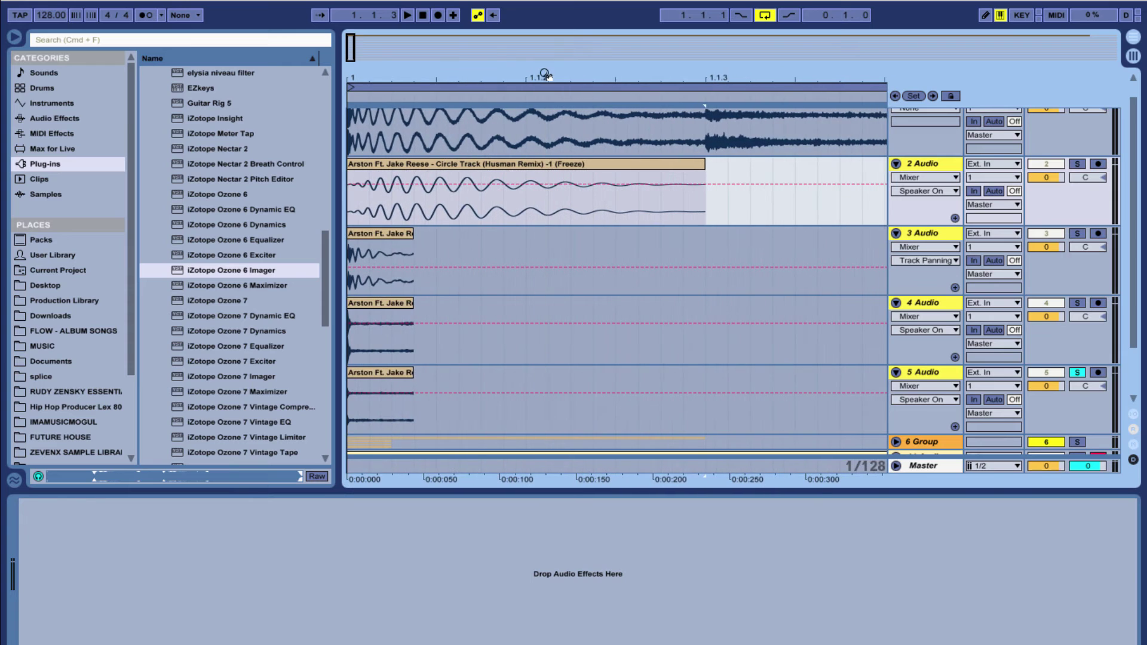
click(940, 178)
click(914, 199)
click(923, 247)
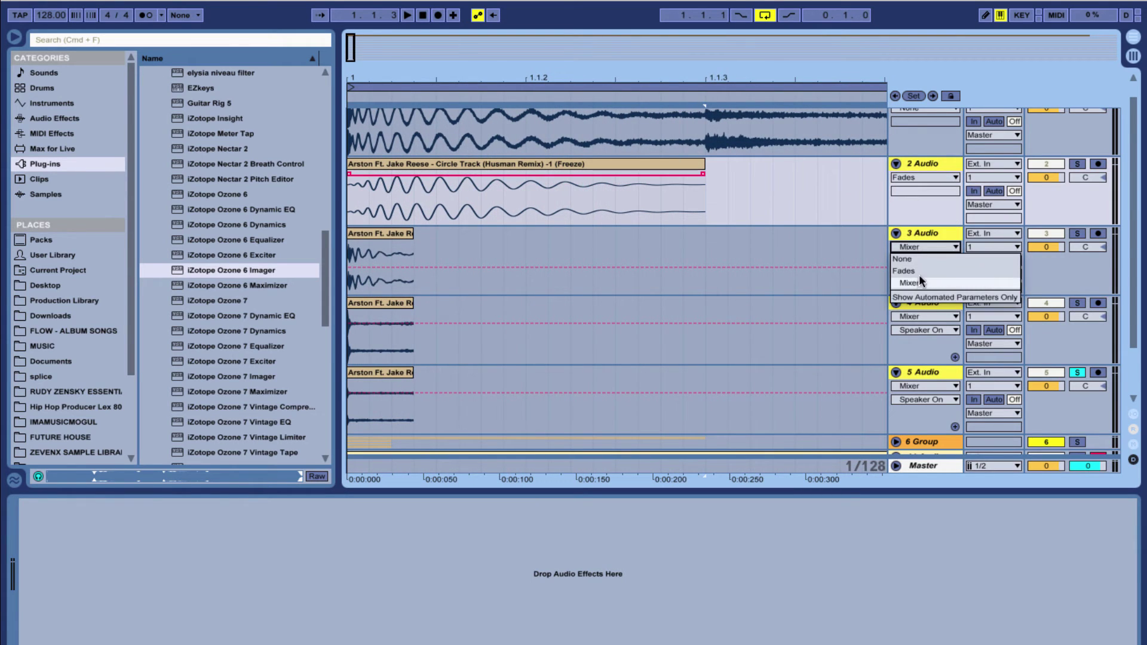
click(919, 271)
click(919, 316)
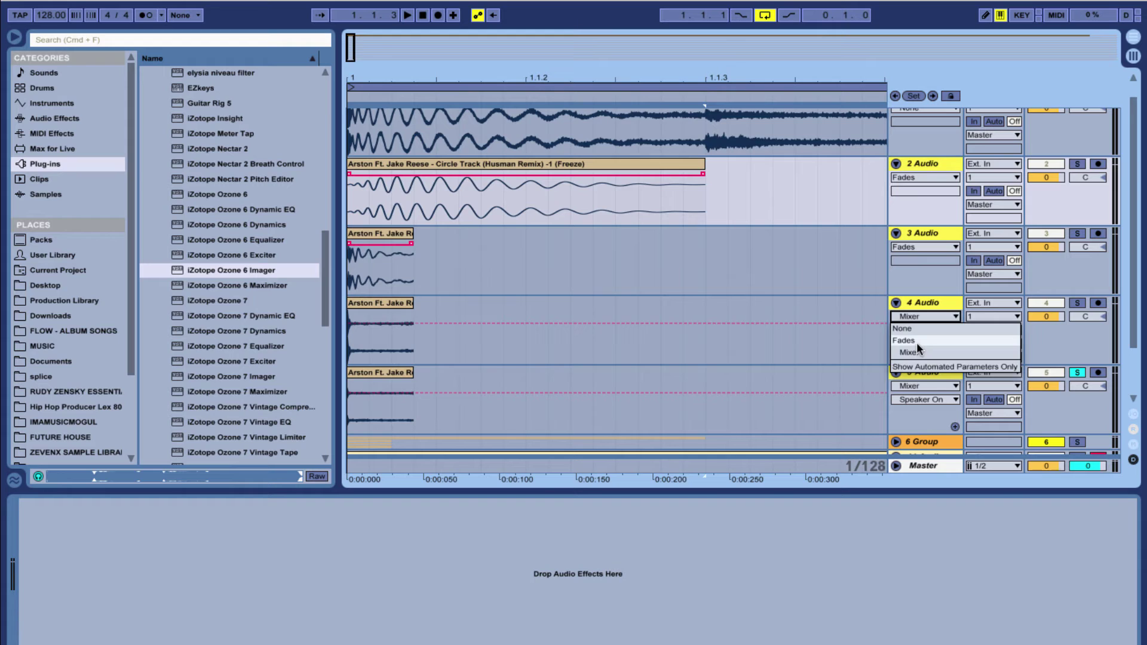
click(916, 342)
click(919, 386)
click(916, 410)
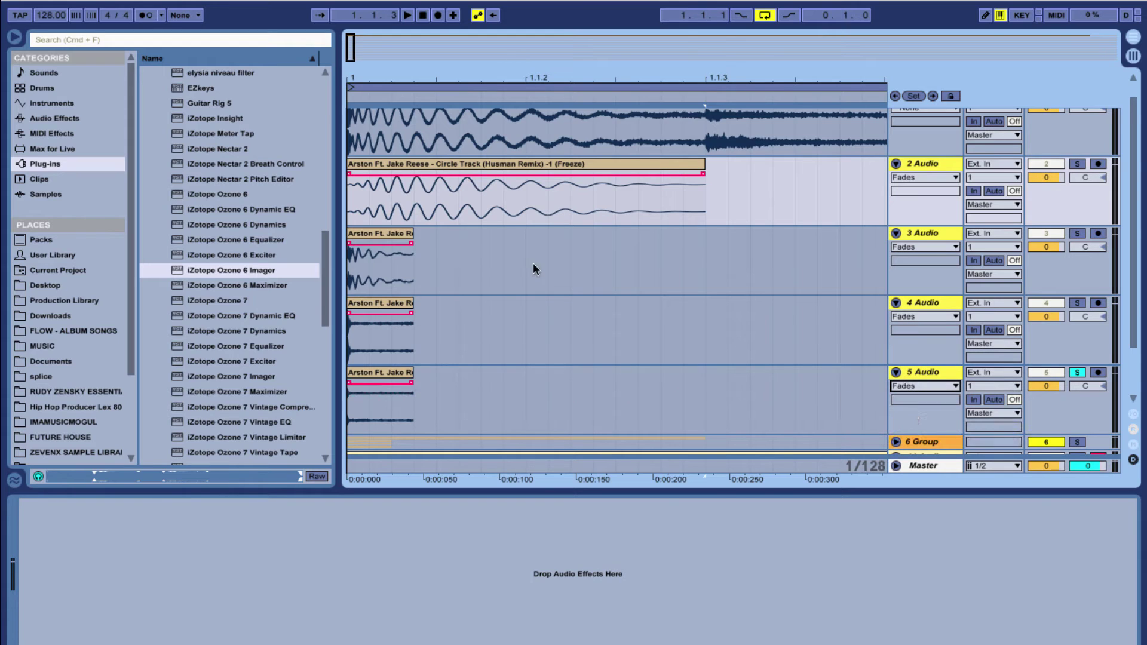
- Add a fade-out of about 40 ms to the end of the 2 Audio clip, checking it in solo playback
drag(702, 174, 689, 176)
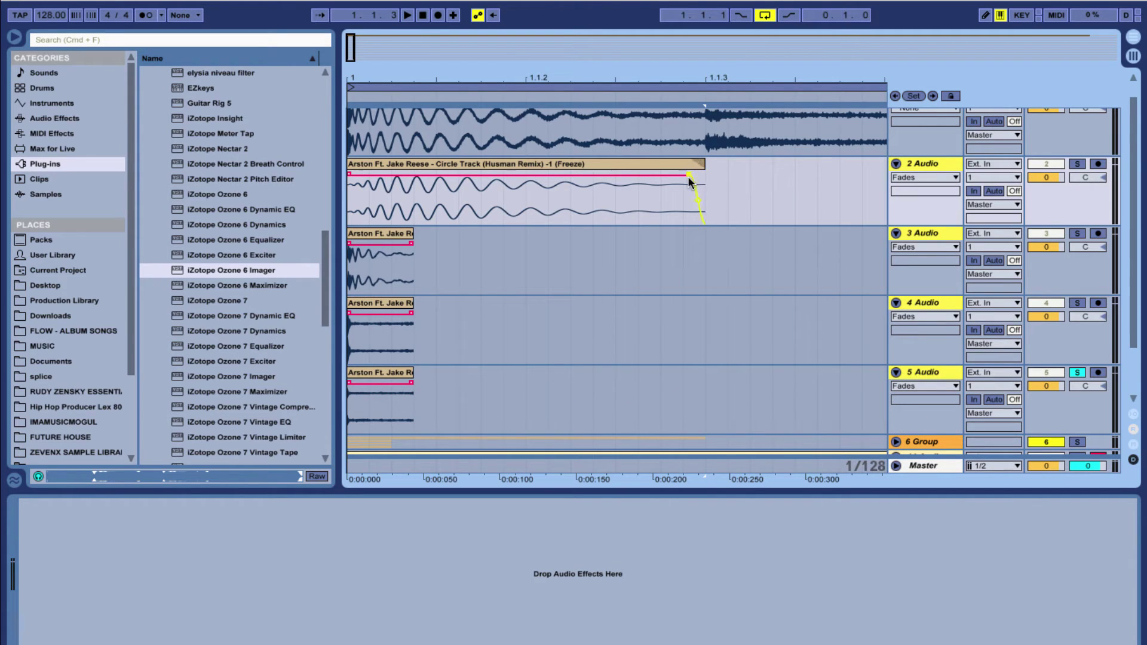
click(578, 162)
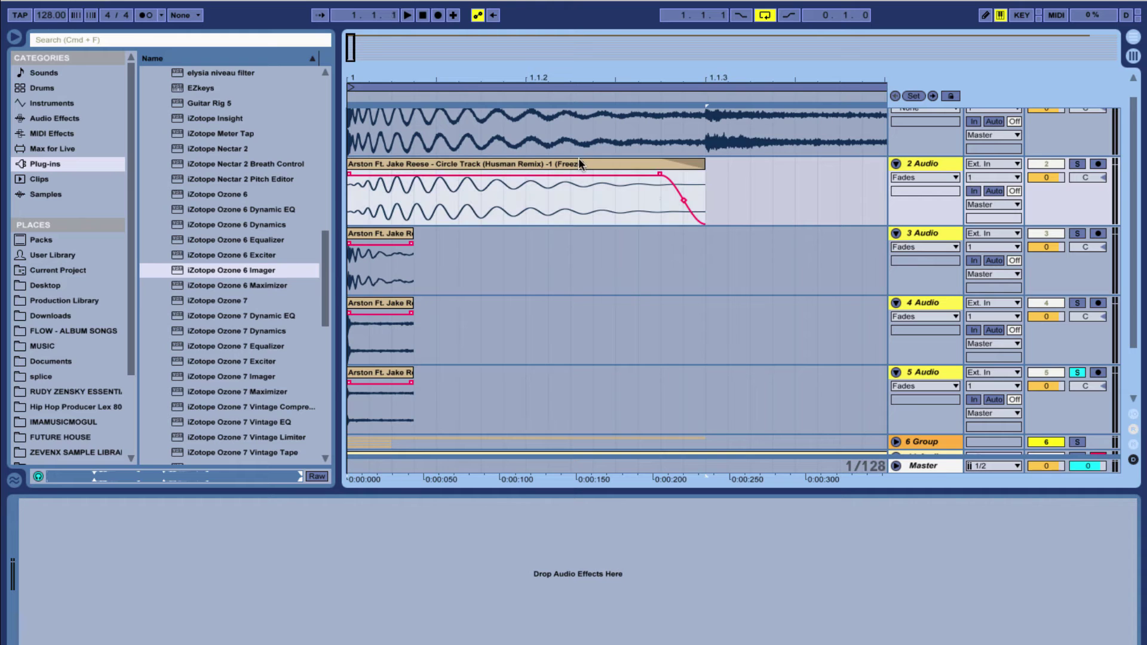
click(1077, 164)
key(space)
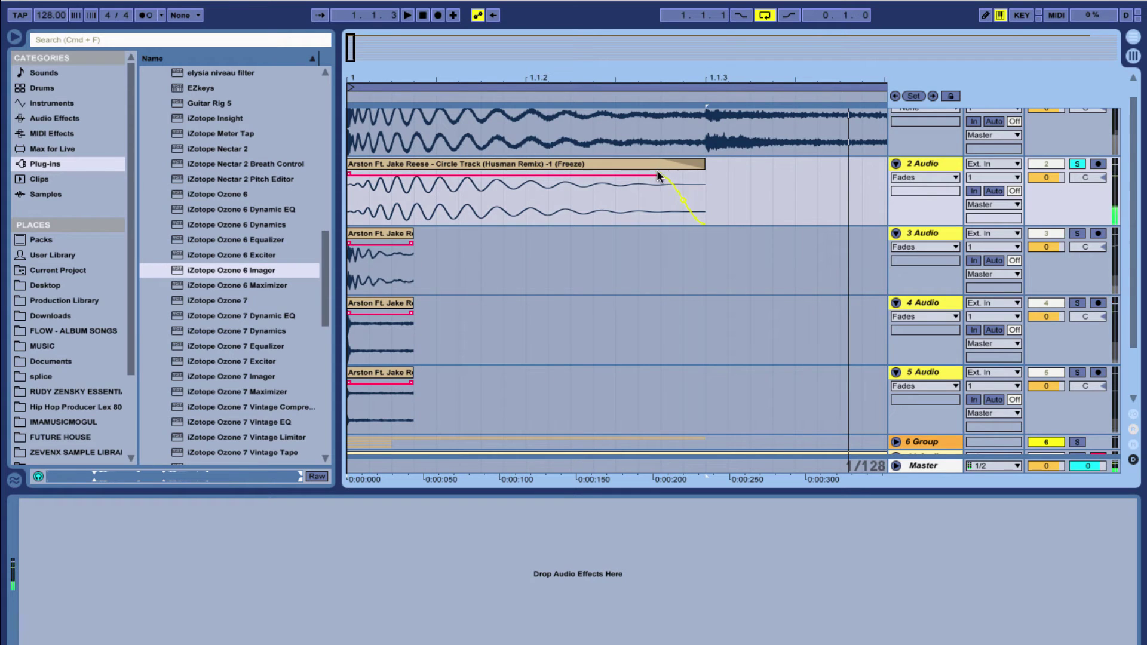
drag(657, 170, 641, 174)
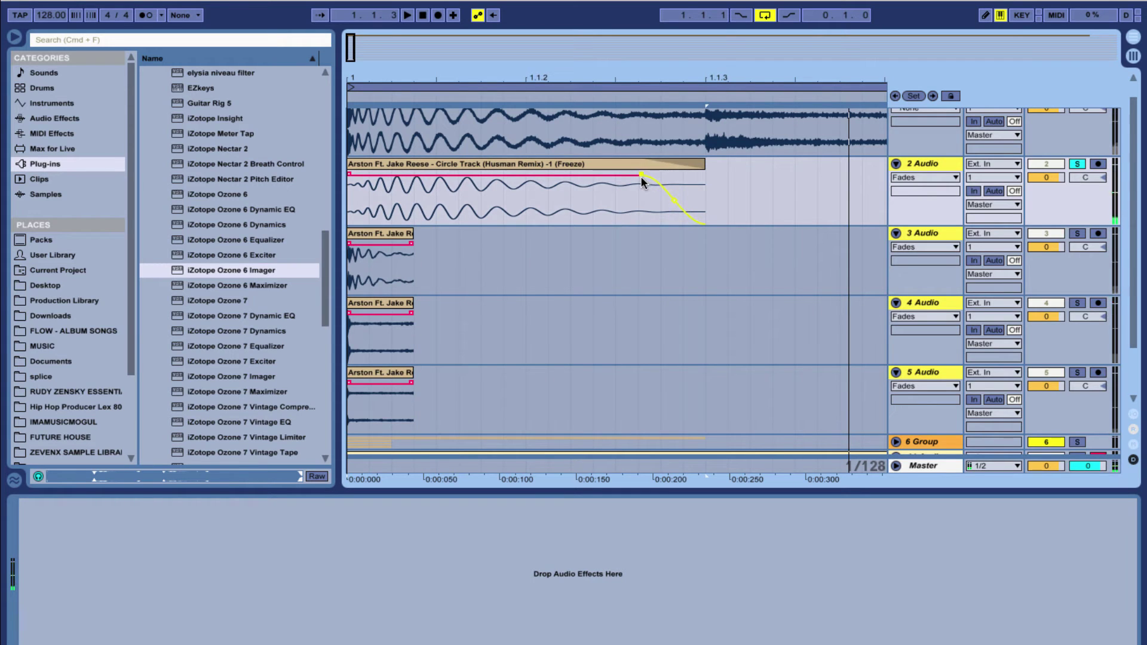
- Fade out the short 3 Audio clip across its whole length and audition the track in solo
click(409, 243)
click(1079, 234)
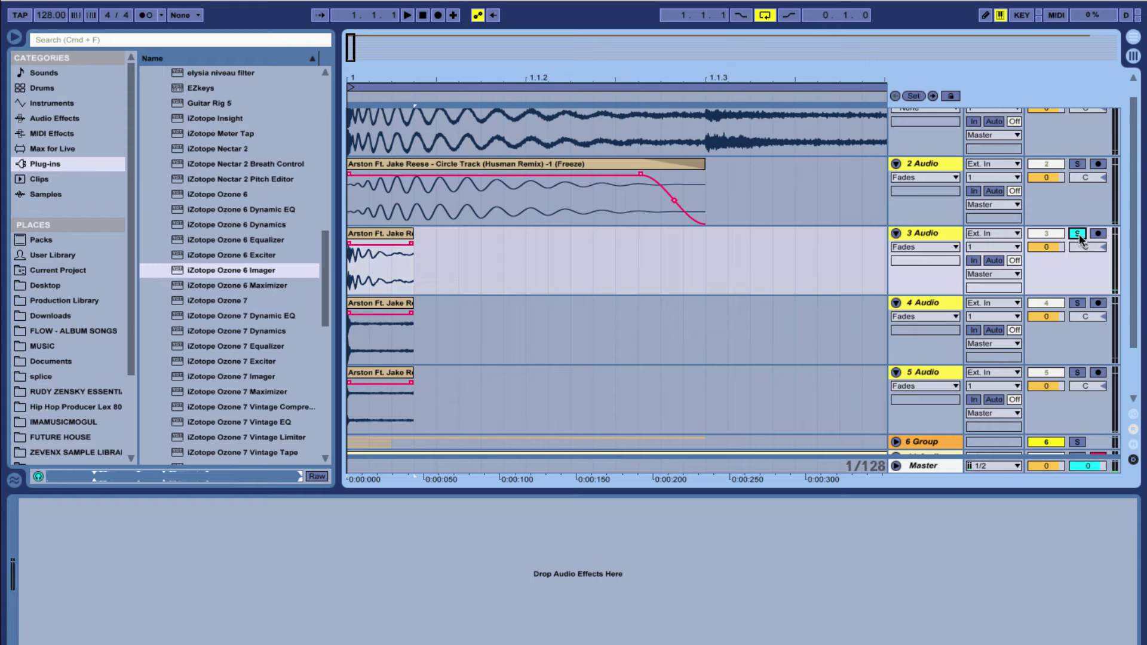
drag(411, 243, 361, 252)
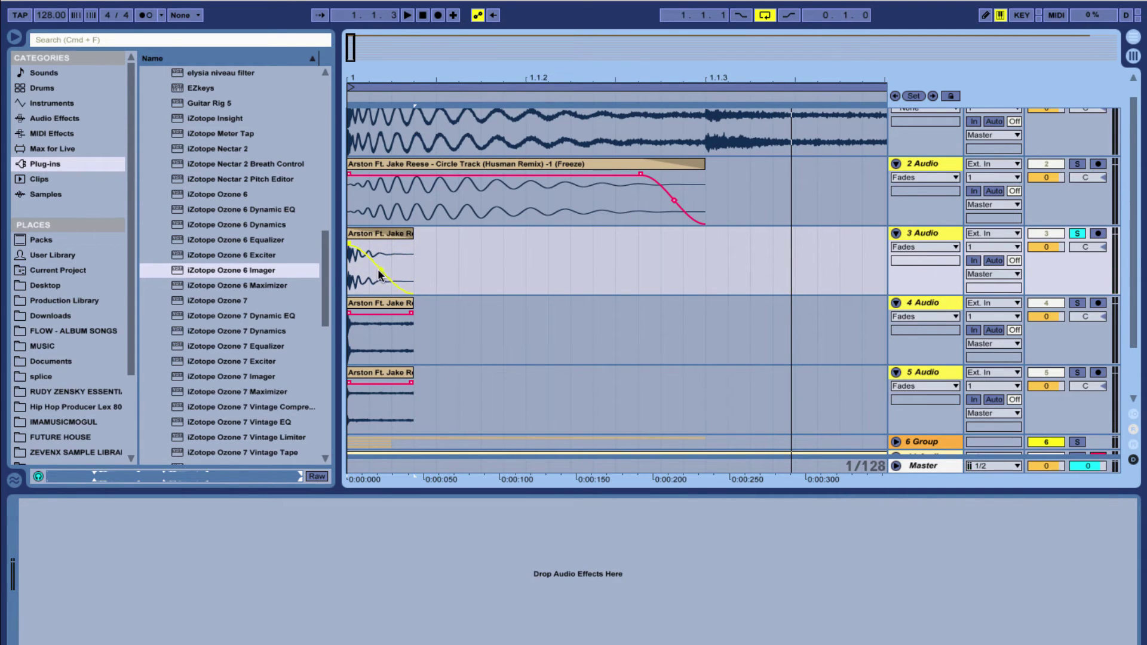
key(space)
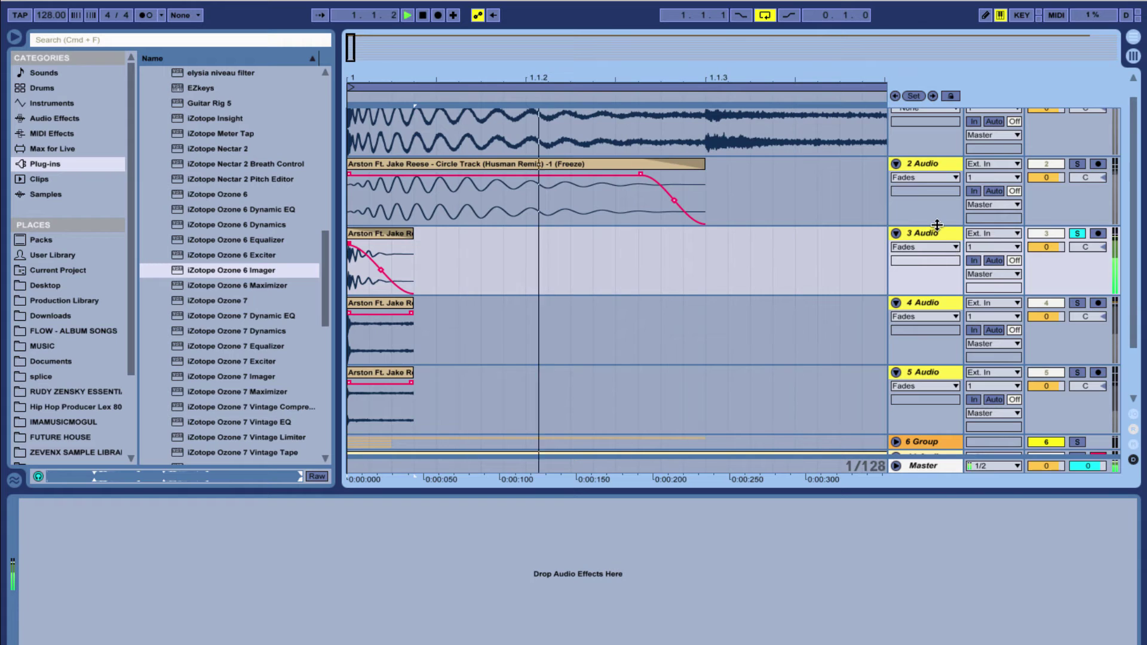
key(space)
- Fade out the short 4 Audio clip across its whole length and audition the track in solo
click(1078, 303)
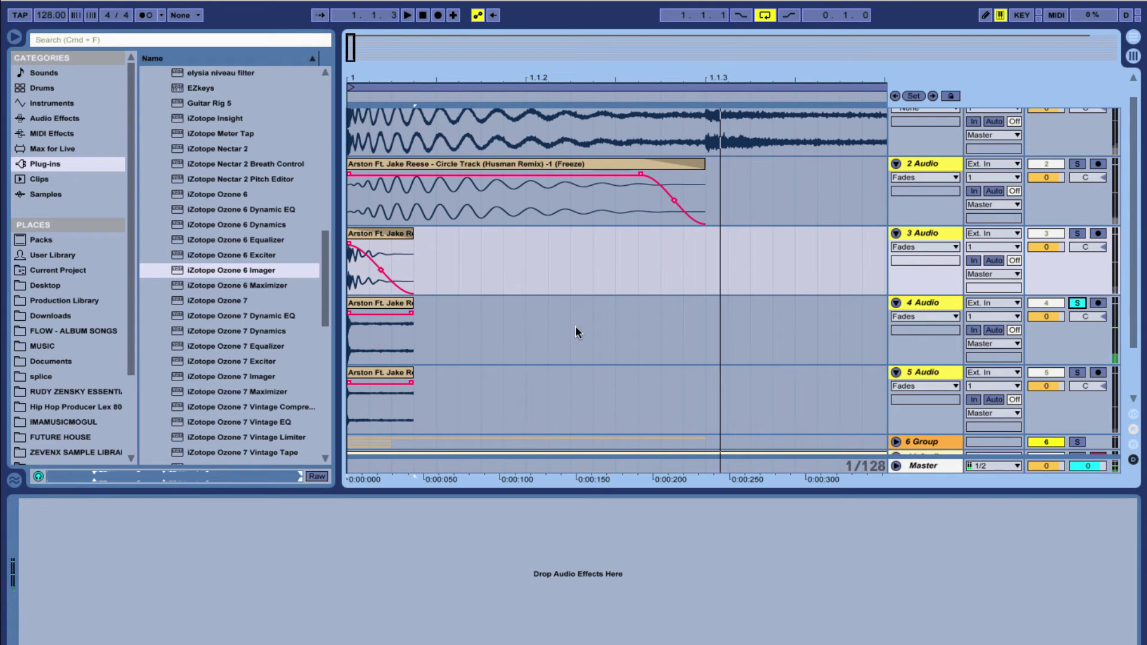
click(410, 312)
drag(411, 312, 353, 325)
key(space)
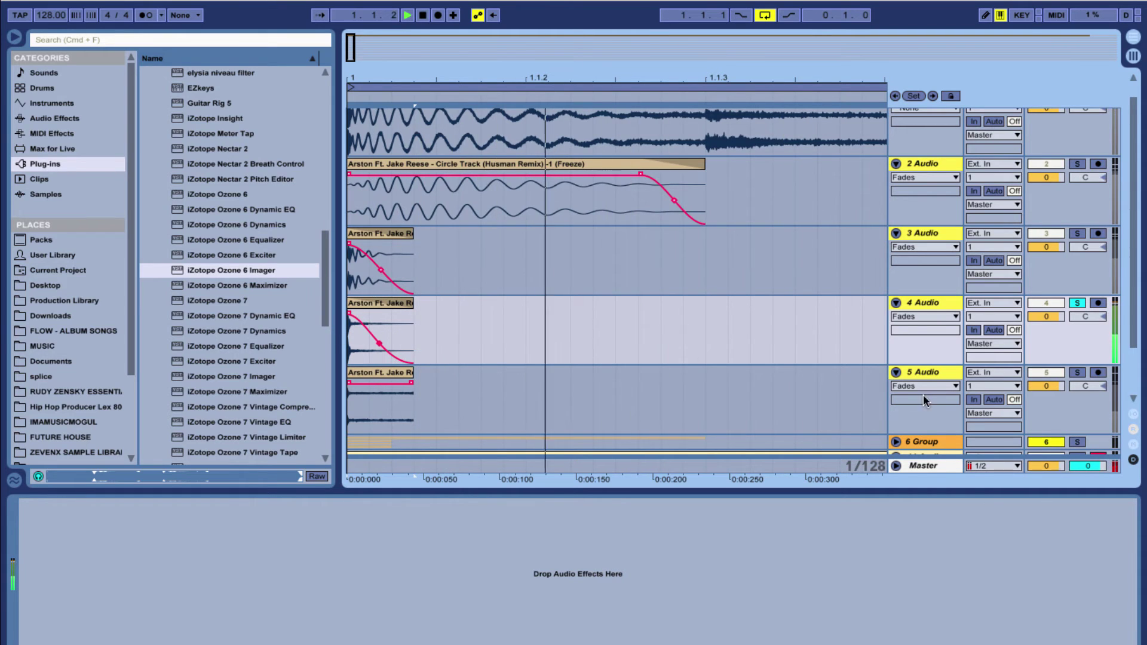
- Fade out the short 5 Audio clip across its whole length and audition the track in solo
click(1077, 372)
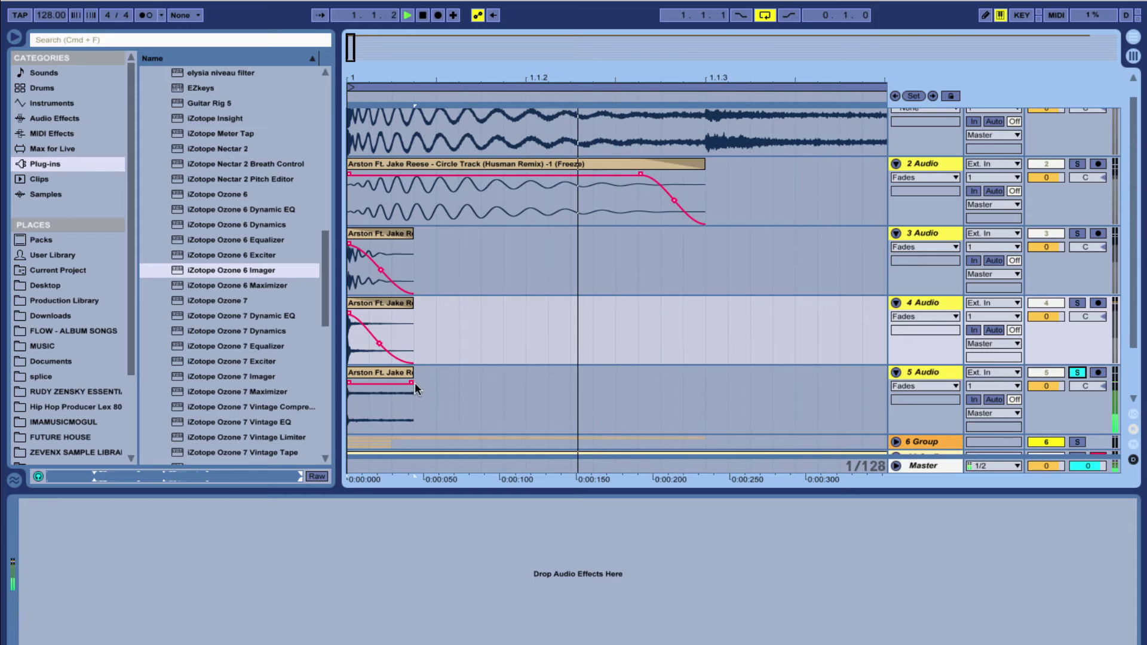
key(space)
drag(409, 380, 380, 414)
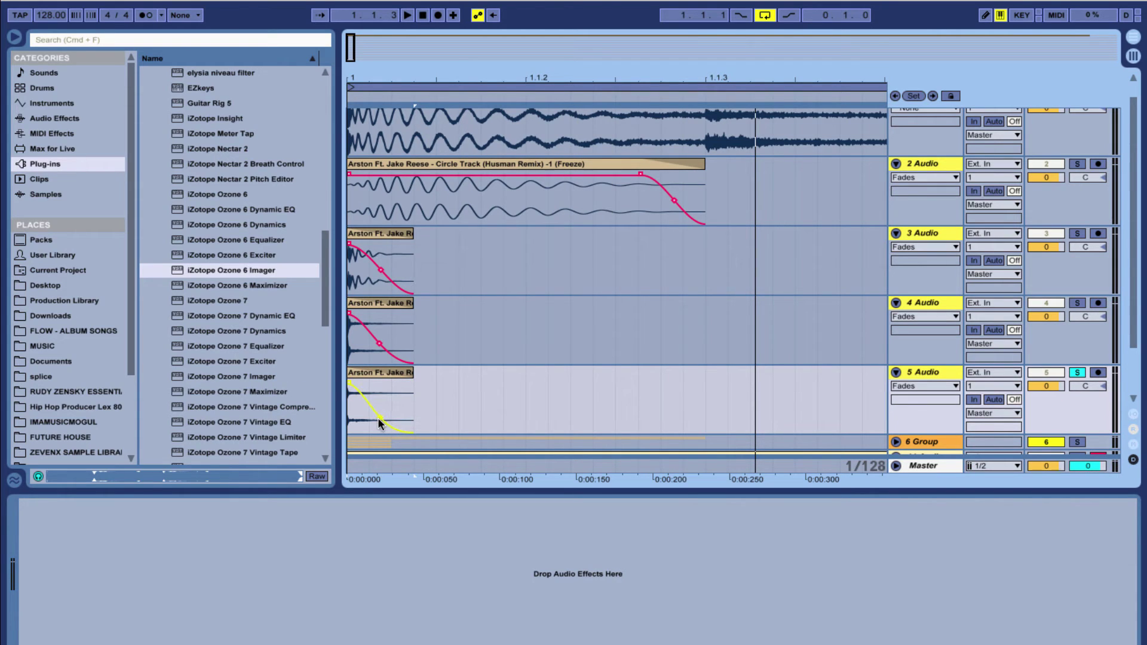
click(374, 373)
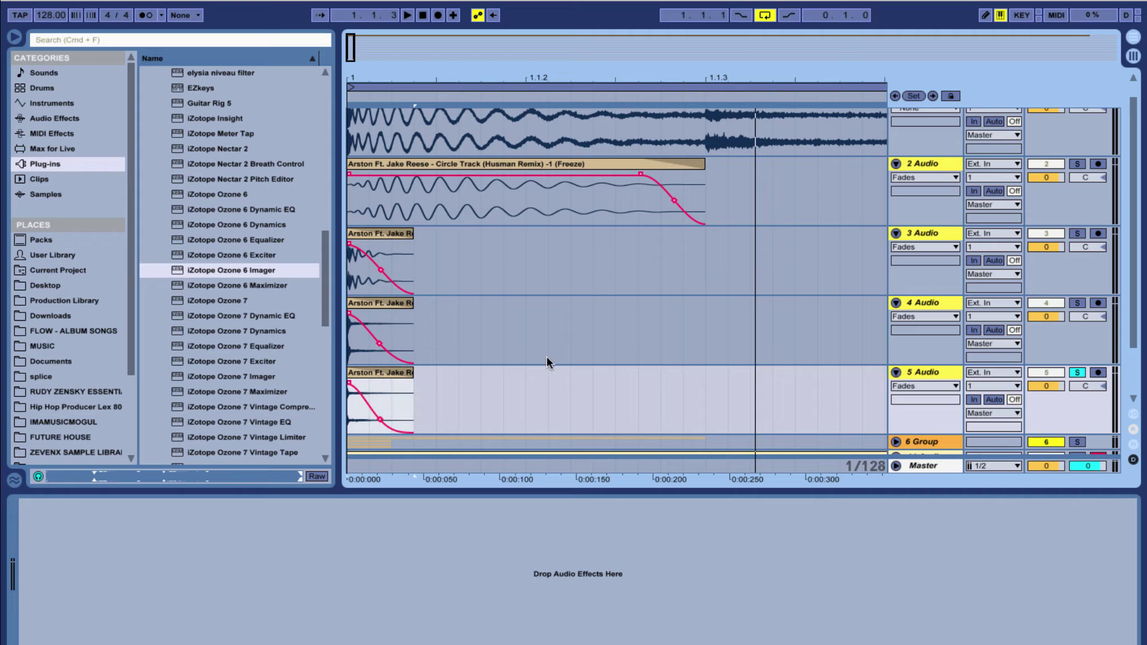
key(space)
key(space)
key(space)
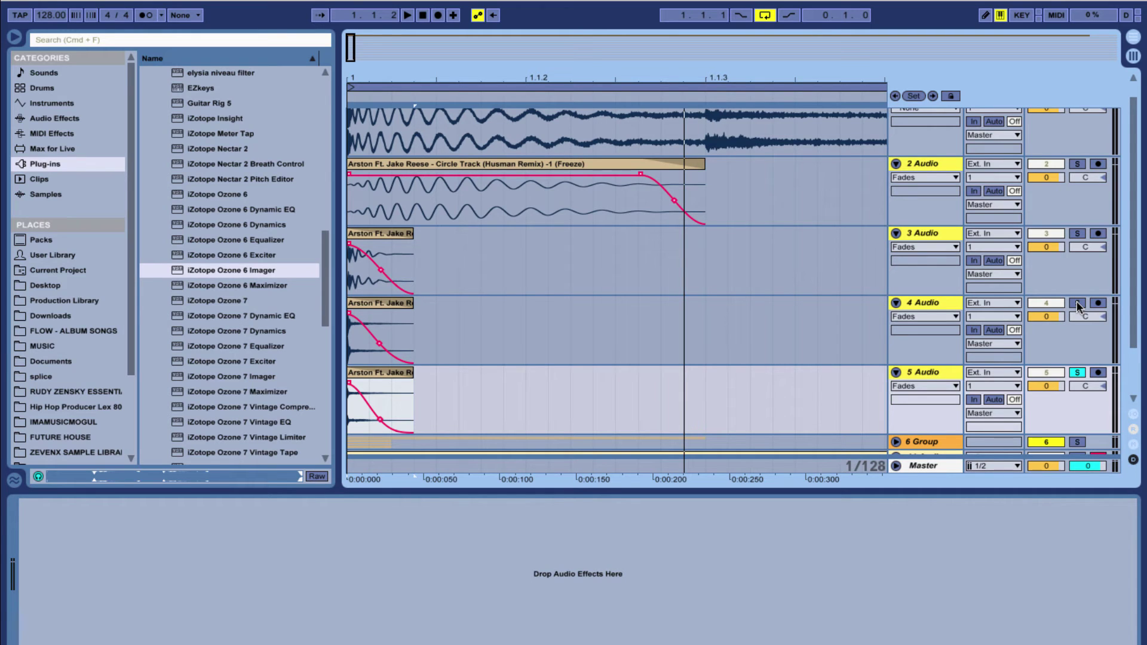
key(space)
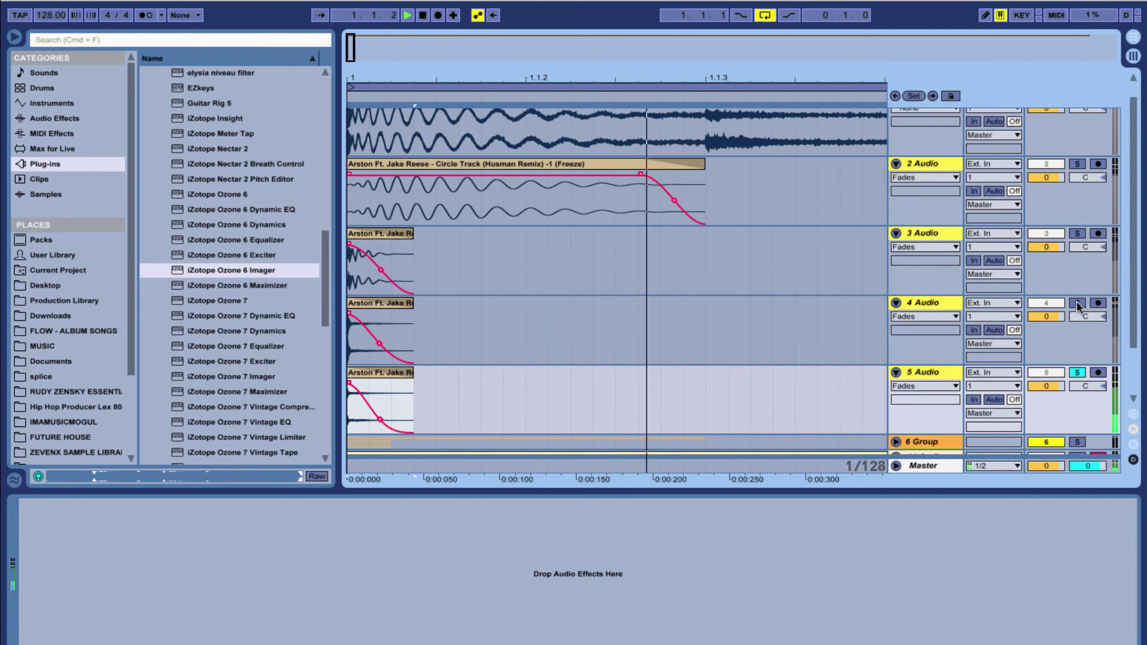
- Solo 2, 3 and 4 Audio along with 5 Audio and listen to all four bands playing together
click(1076, 302)
click(1079, 233)
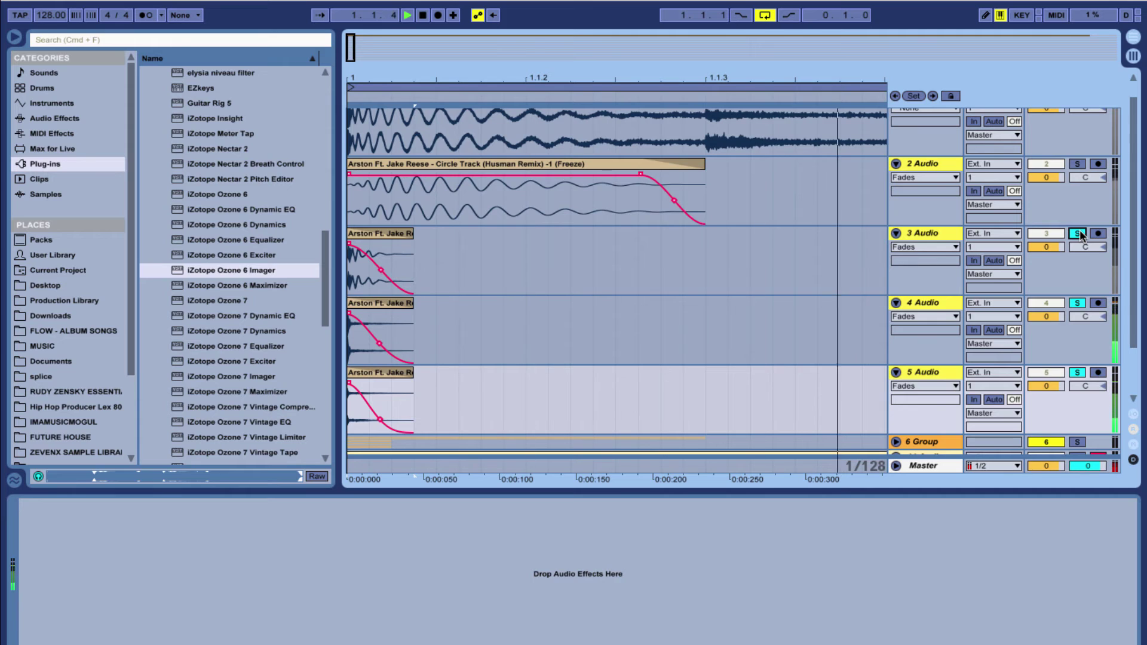
click(1078, 165)
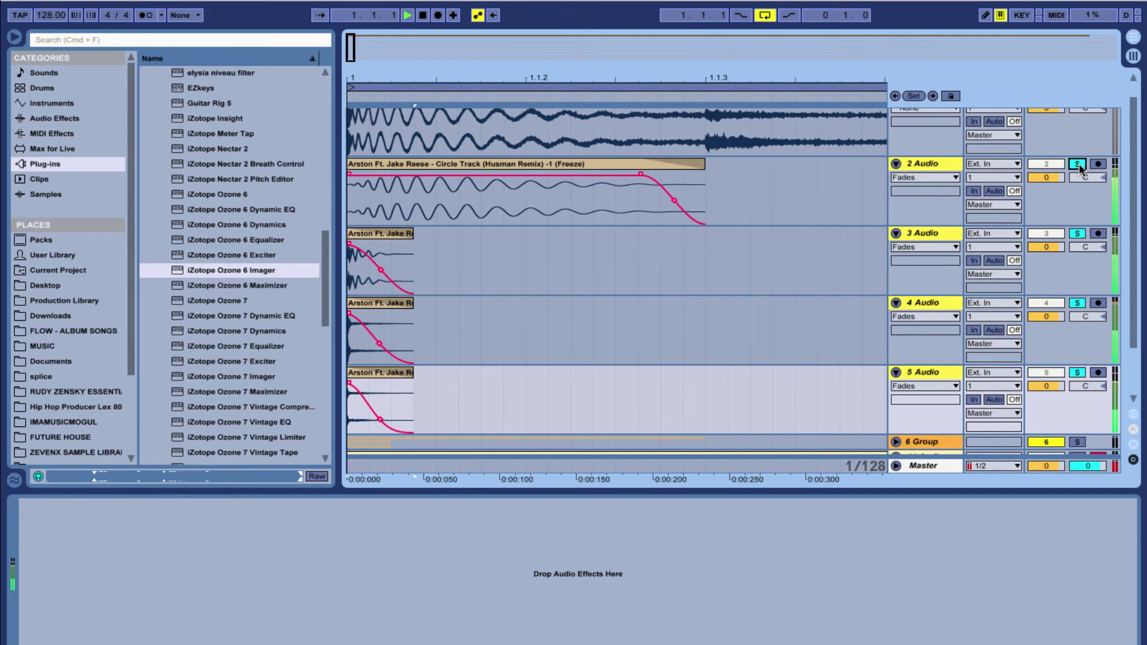
drag(478, 84, 475, 77)
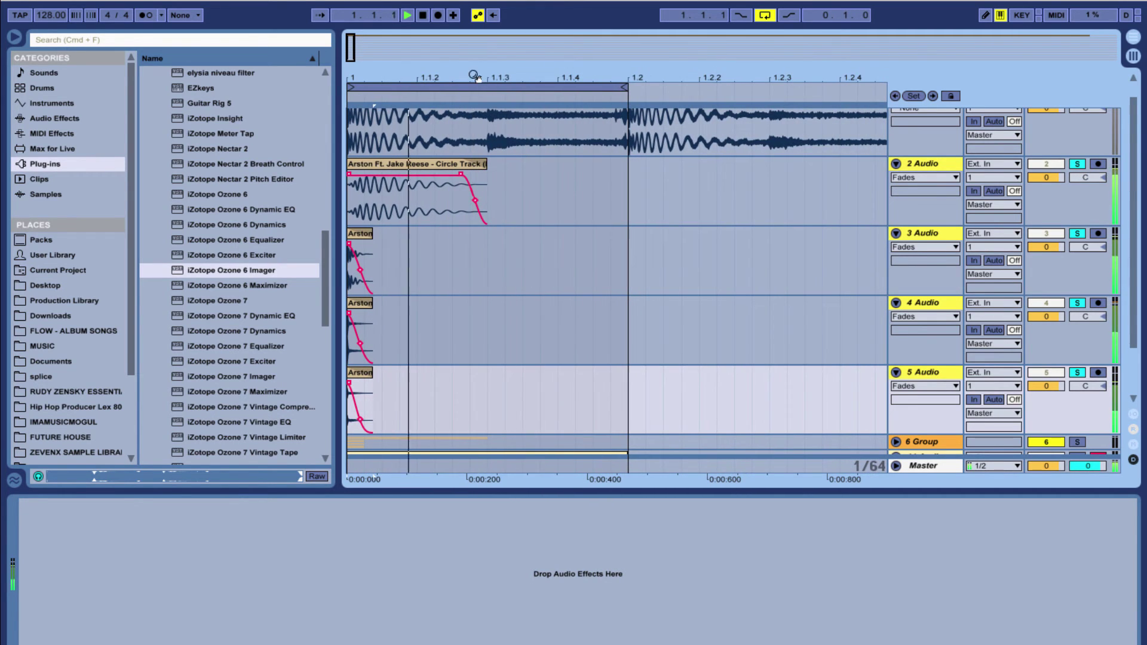
key(space)
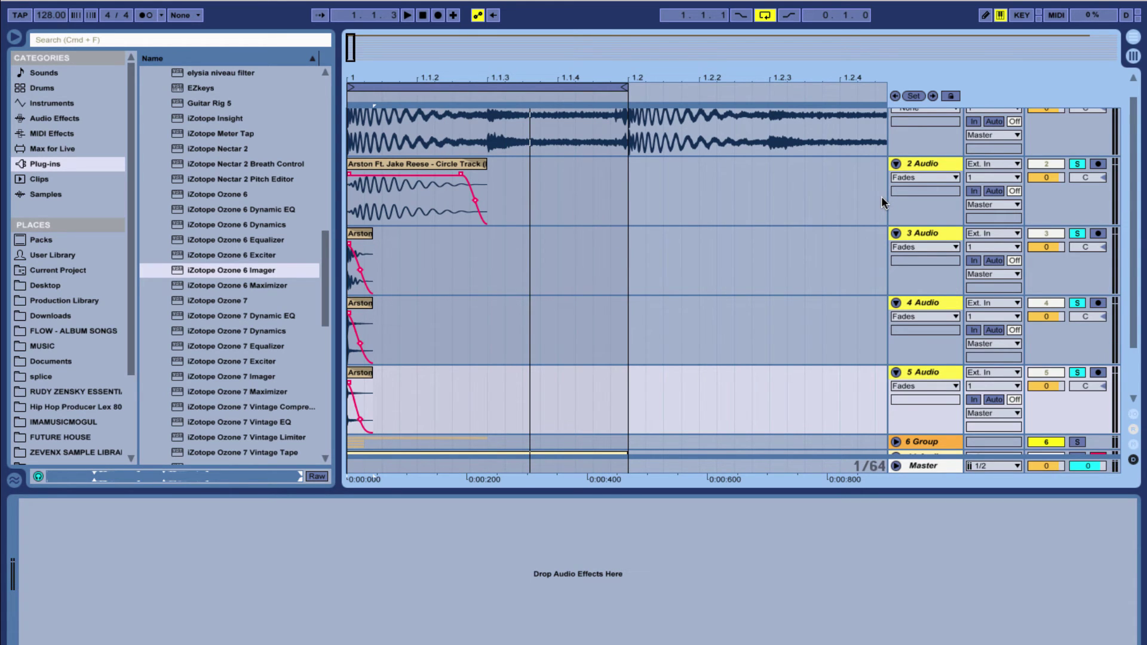
- Group the tracks 2 Audio through 5 Audio and collapse the new group
click(931, 164)
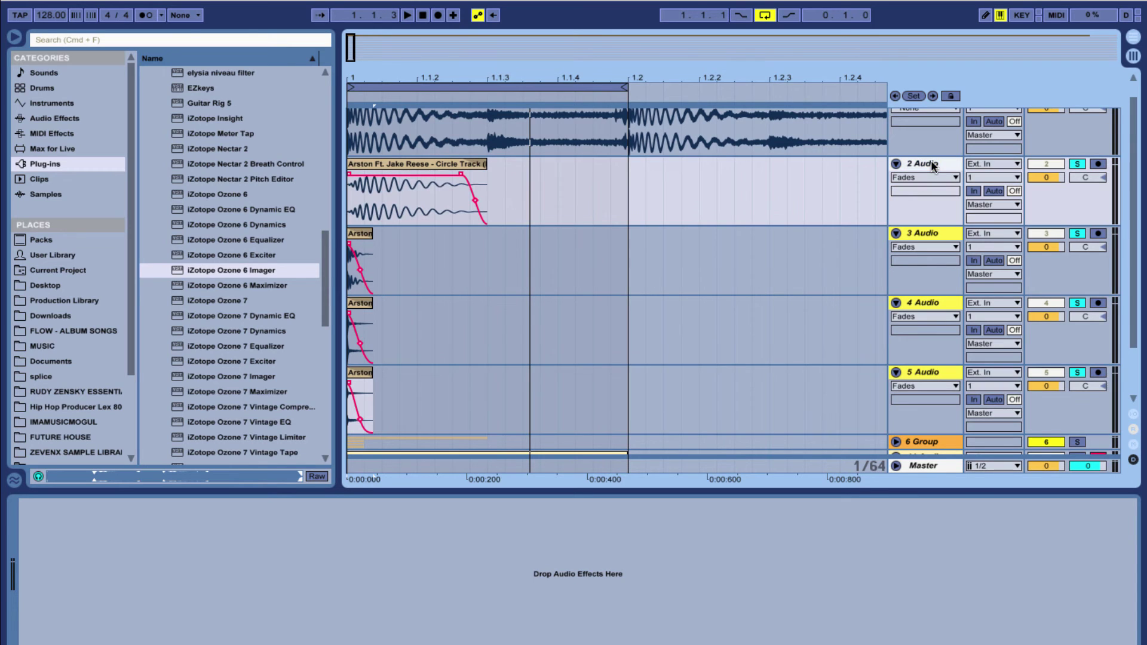
click(918, 370)
right_click(919, 371)
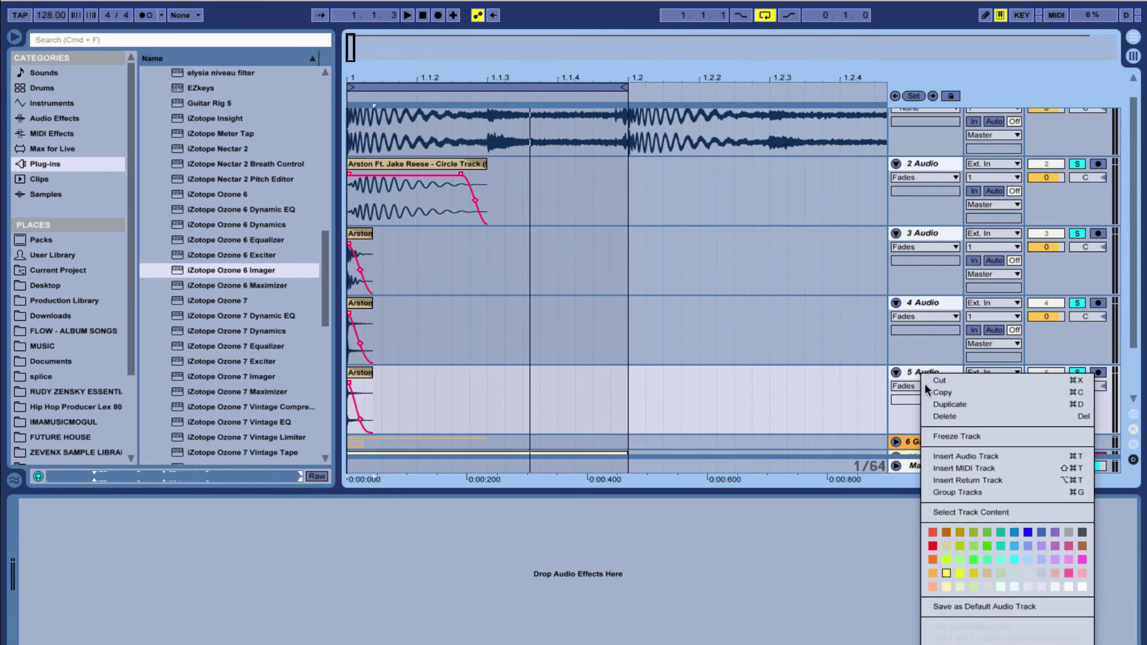
click(958, 436)
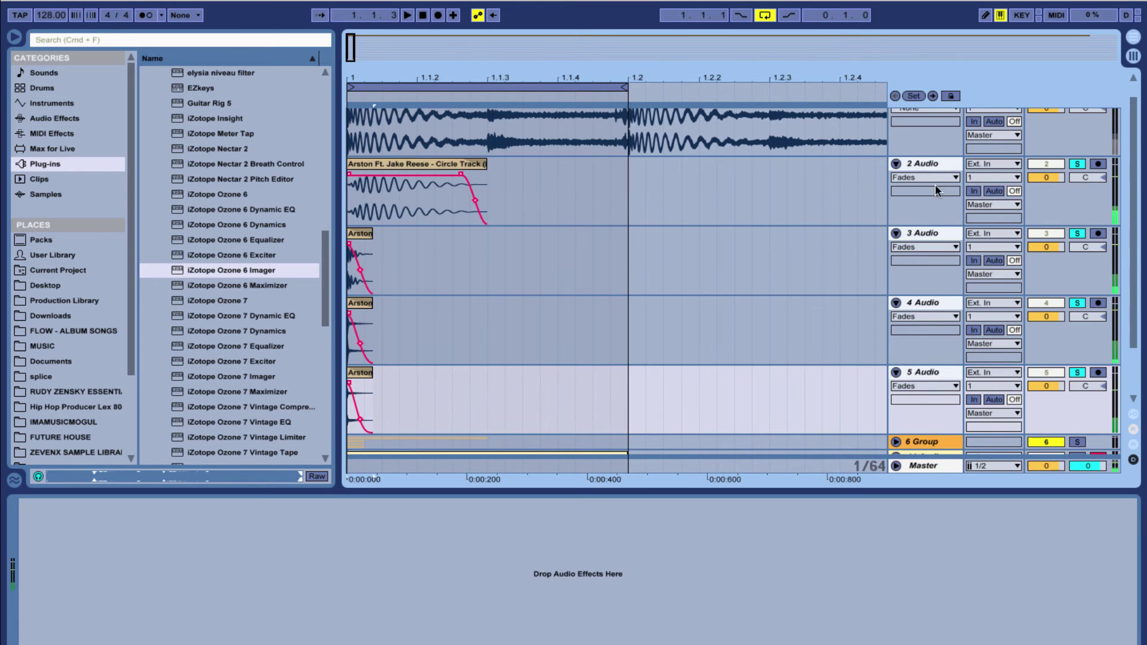
right_click(926, 167)
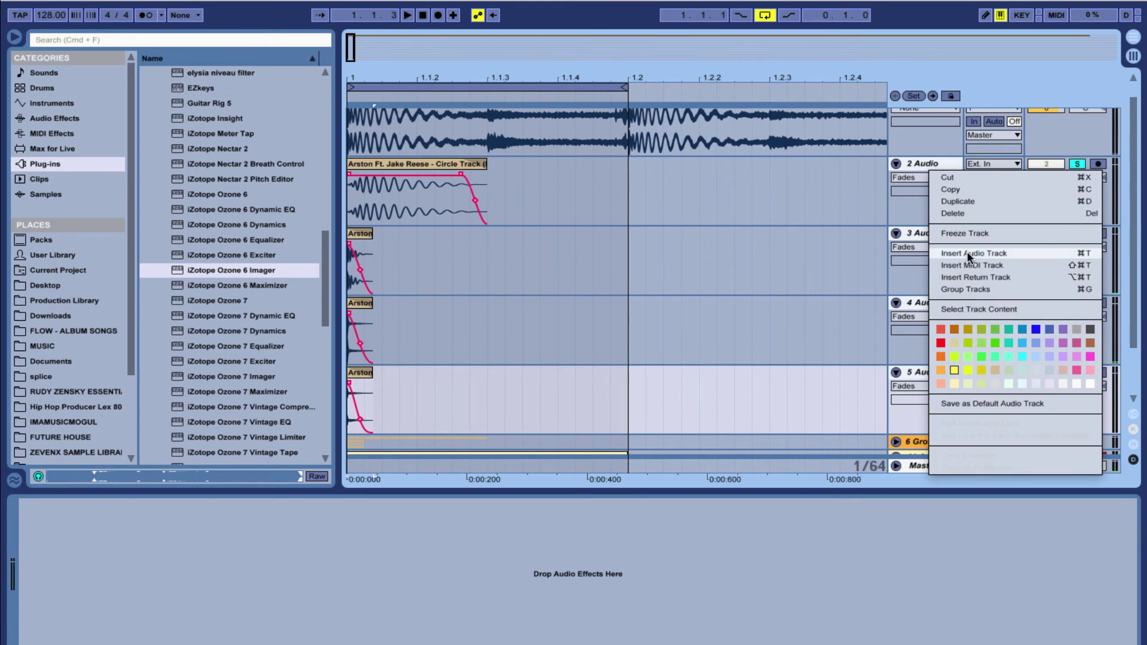
click(971, 289)
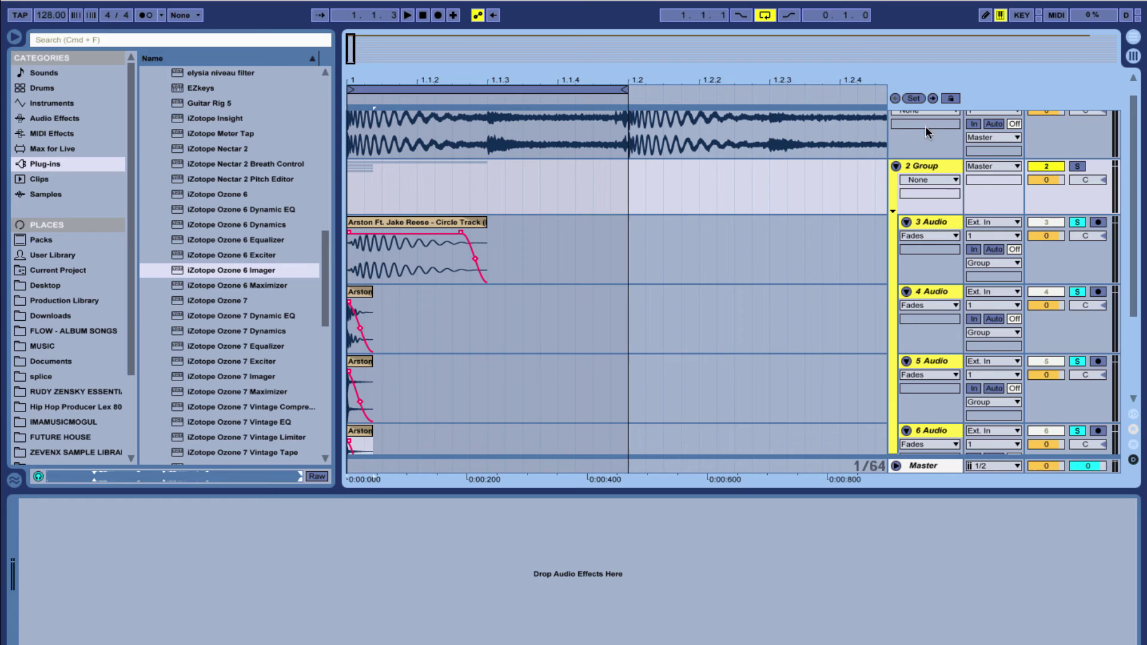
click(896, 166)
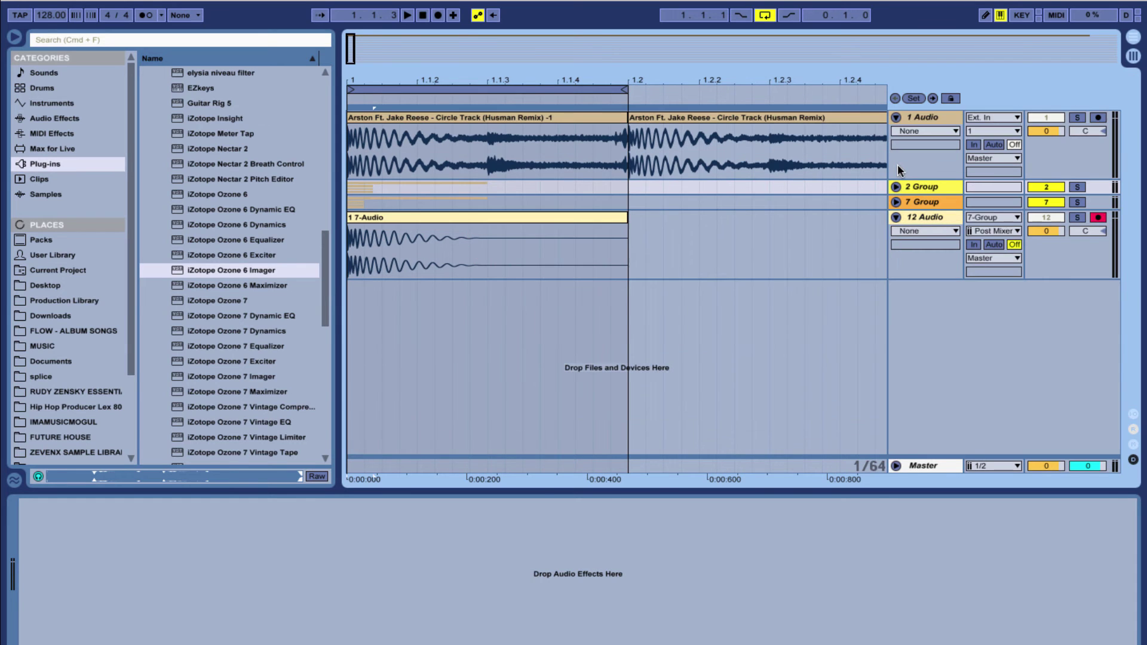
- Delete the old orange 7 Group and the previously recorded audio track beneath it
click(905, 203)
click(895, 202)
scroll(571, 297, down, 2)
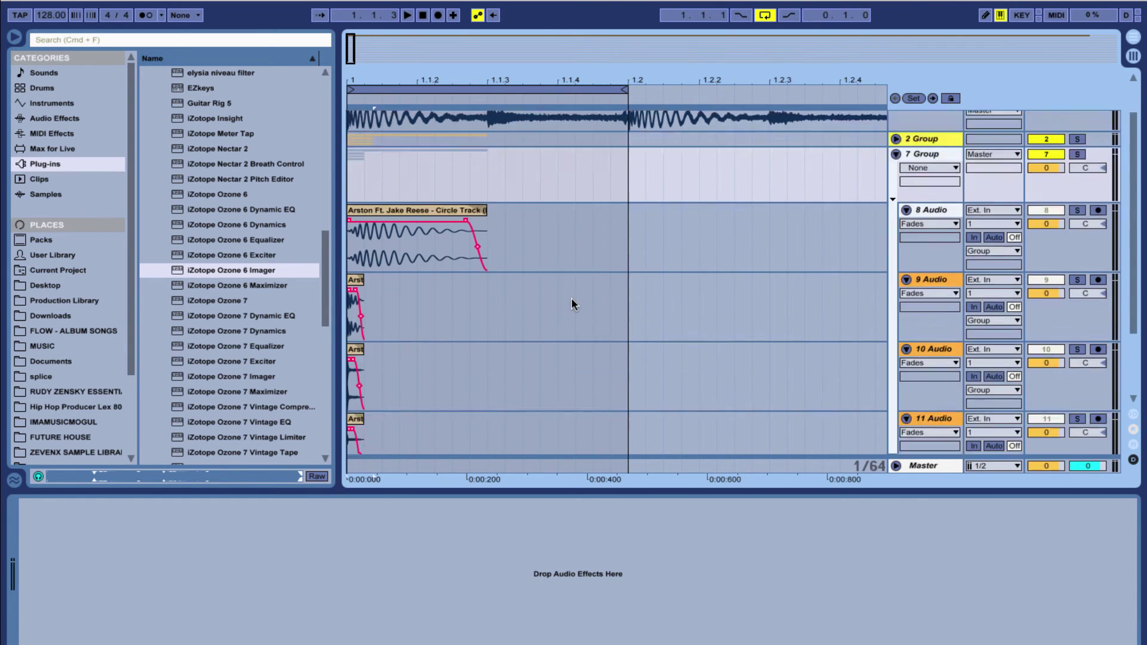
scroll(571, 297, up, 2)
click(919, 206)
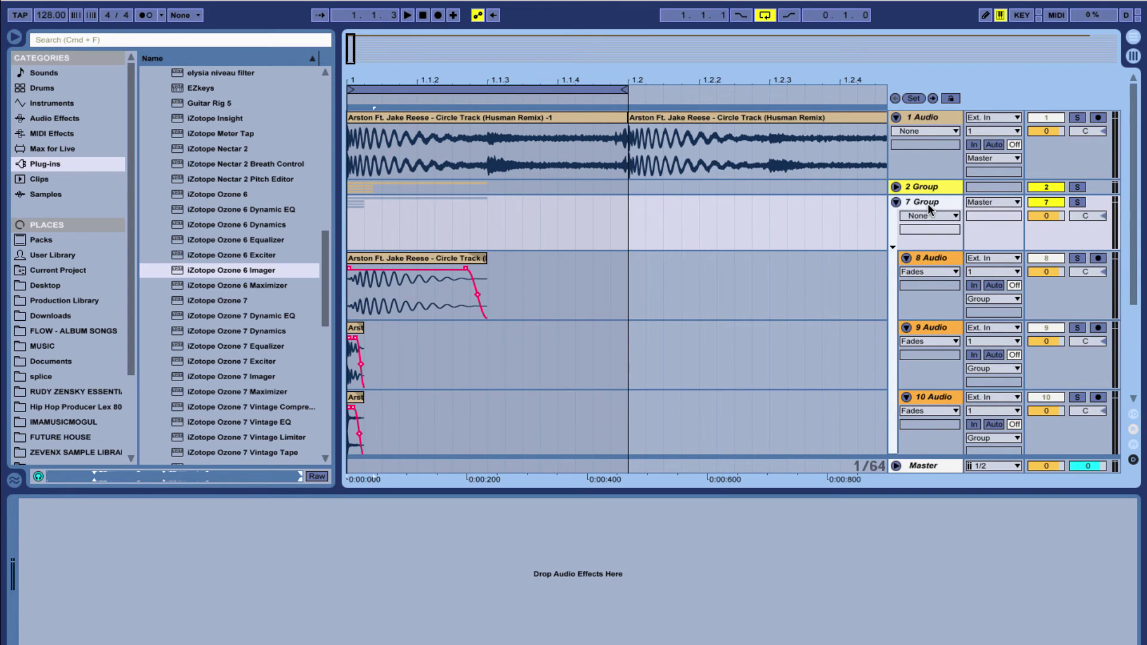
key(Delete)
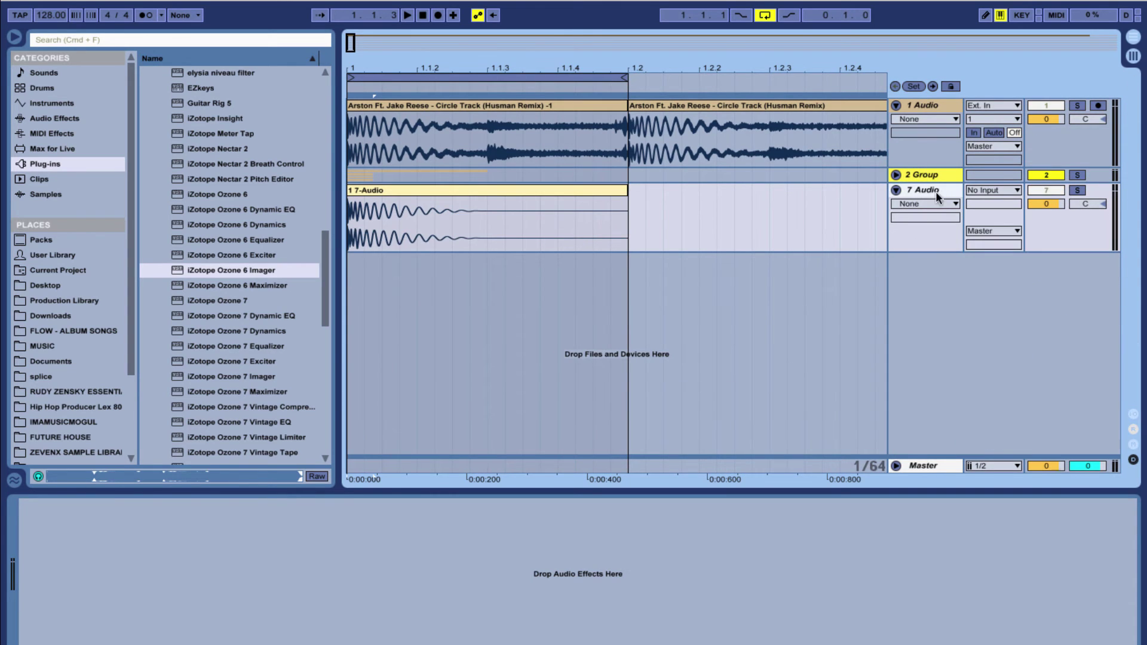
key(super+z)
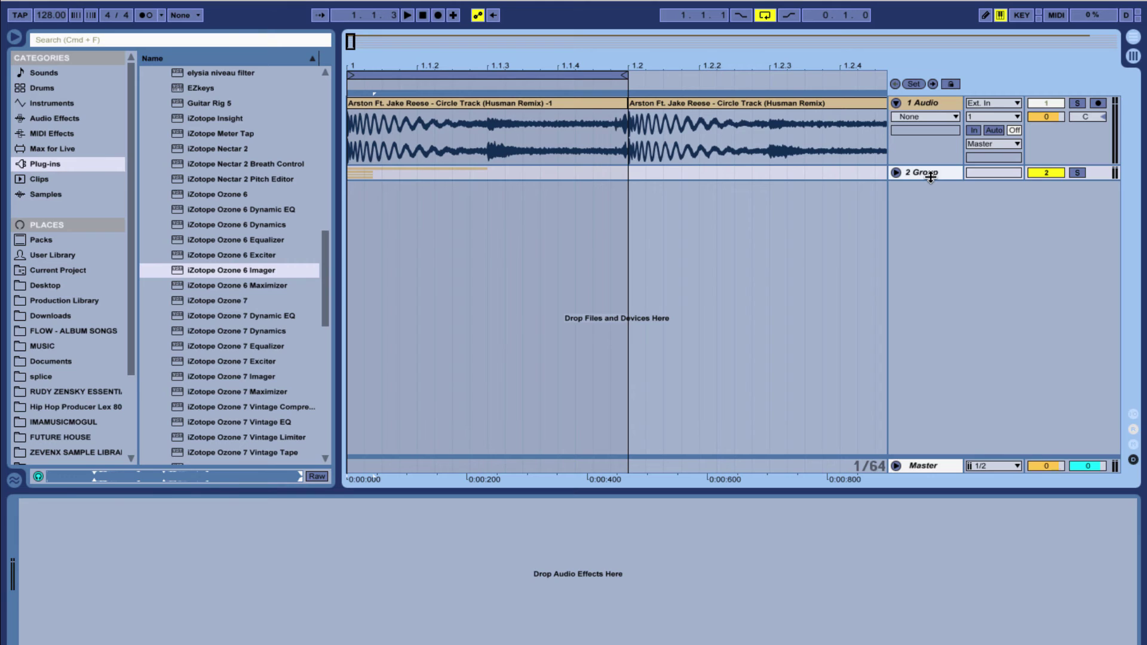
- Insert an audio track below 2 Group, set its input to 2-Group with monitoring off, and arm it for recording
key(super+t)
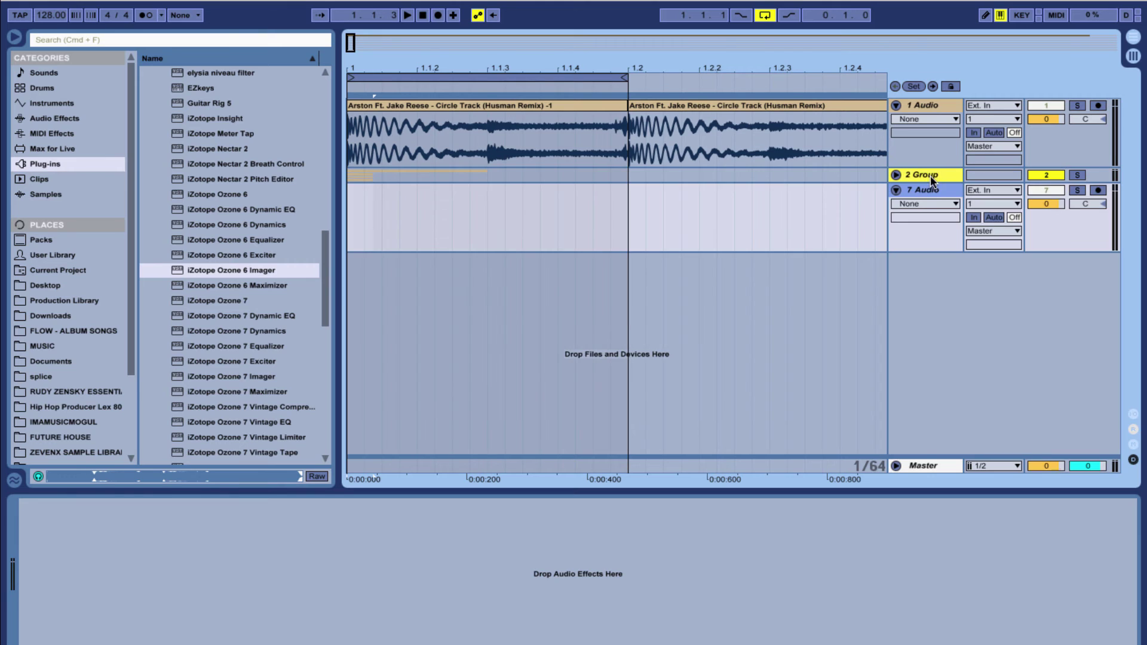
click(986, 189)
click(997, 277)
click(896, 174)
click(896, 174)
click(1098, 191)
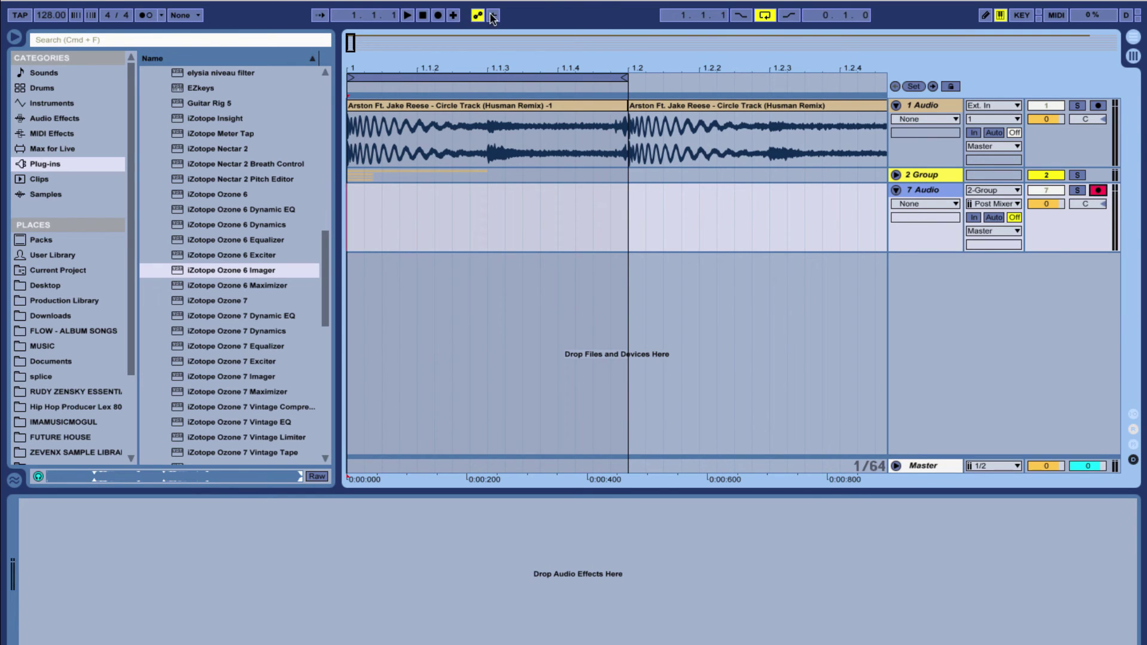
- Turn off looping and record the group's output onto 7 Audio from the start past beat 1.2
key(super+l)
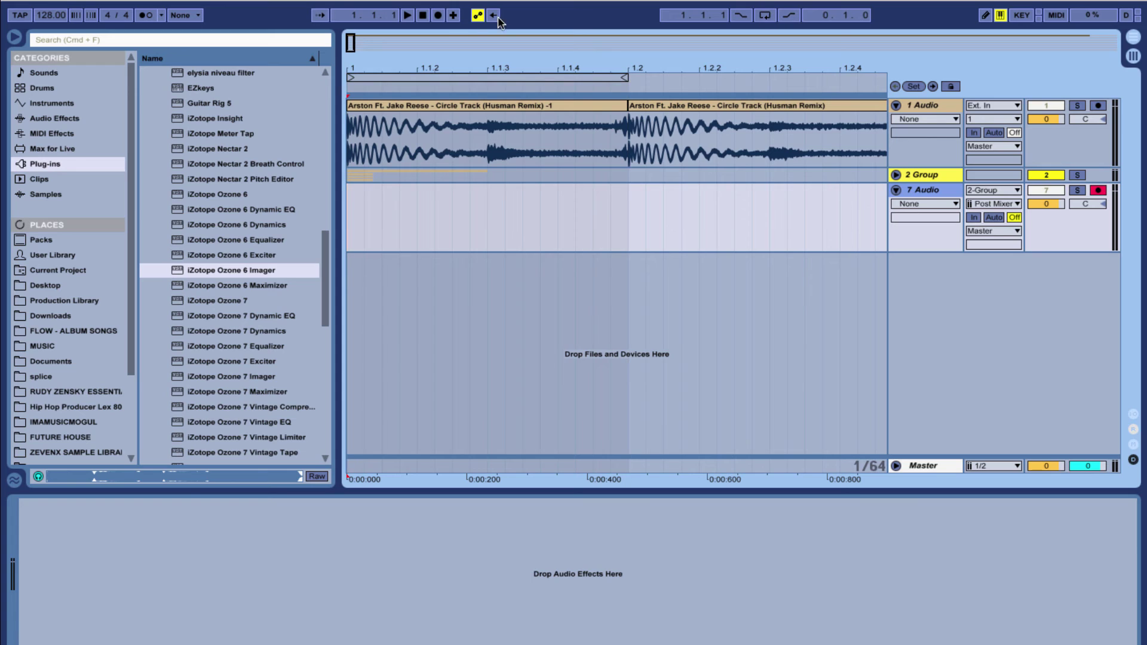
click(438, 15)
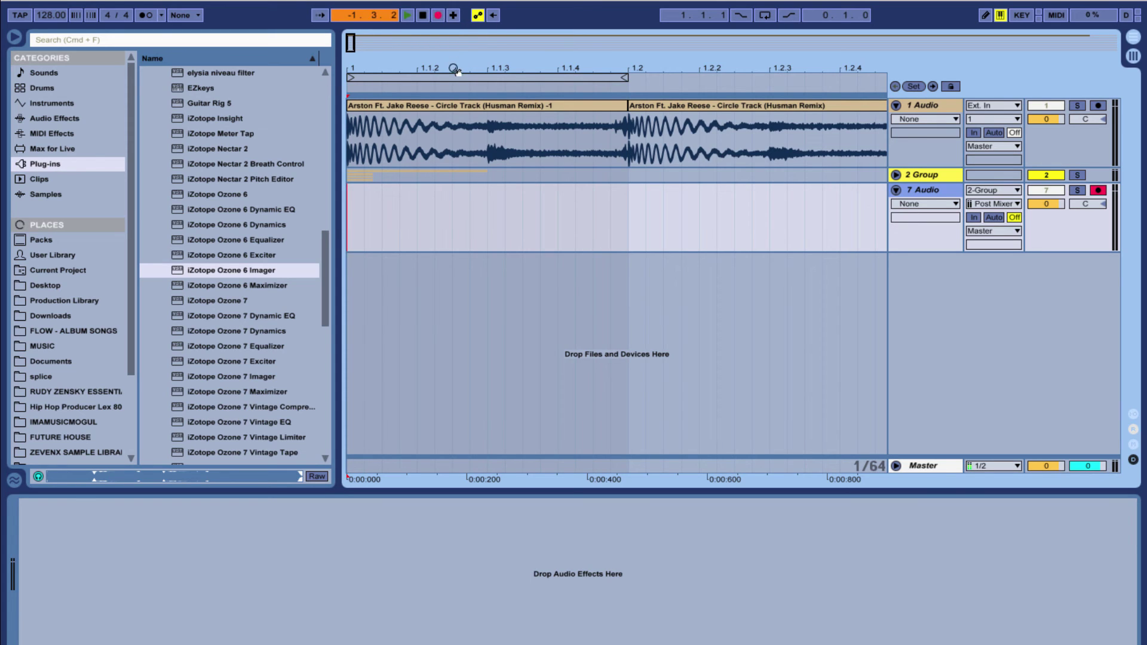
key(space)
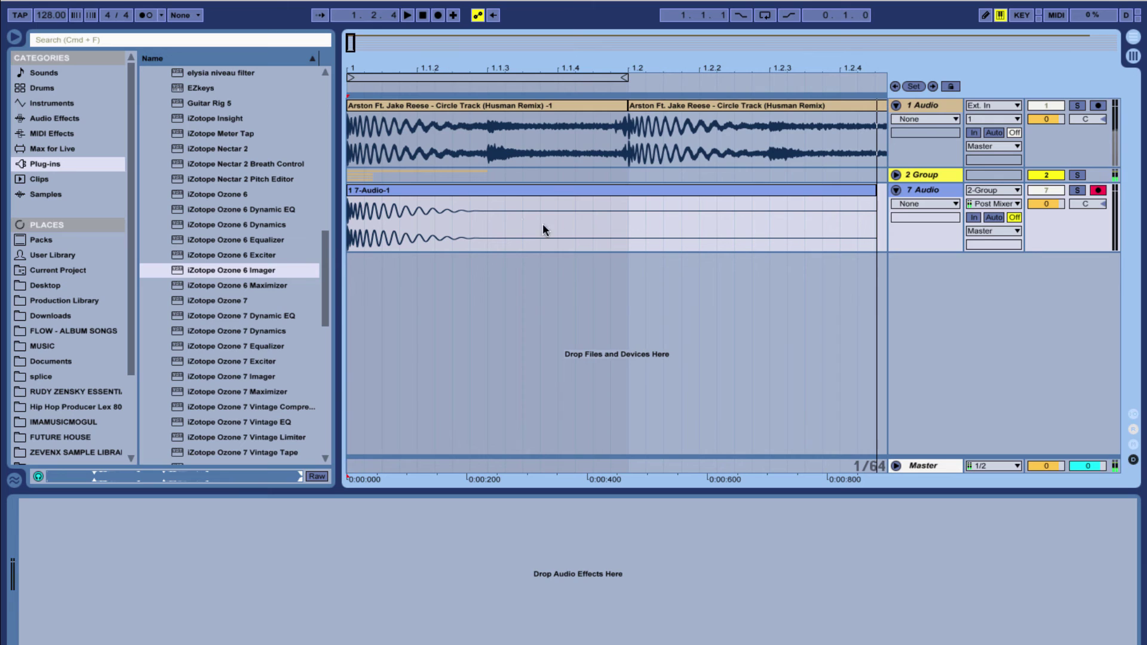
- Split the recorded 7 Audio clip at 1.2 and delete the part after the split
click(626, 233)
key(super+e)
click(675, 193)
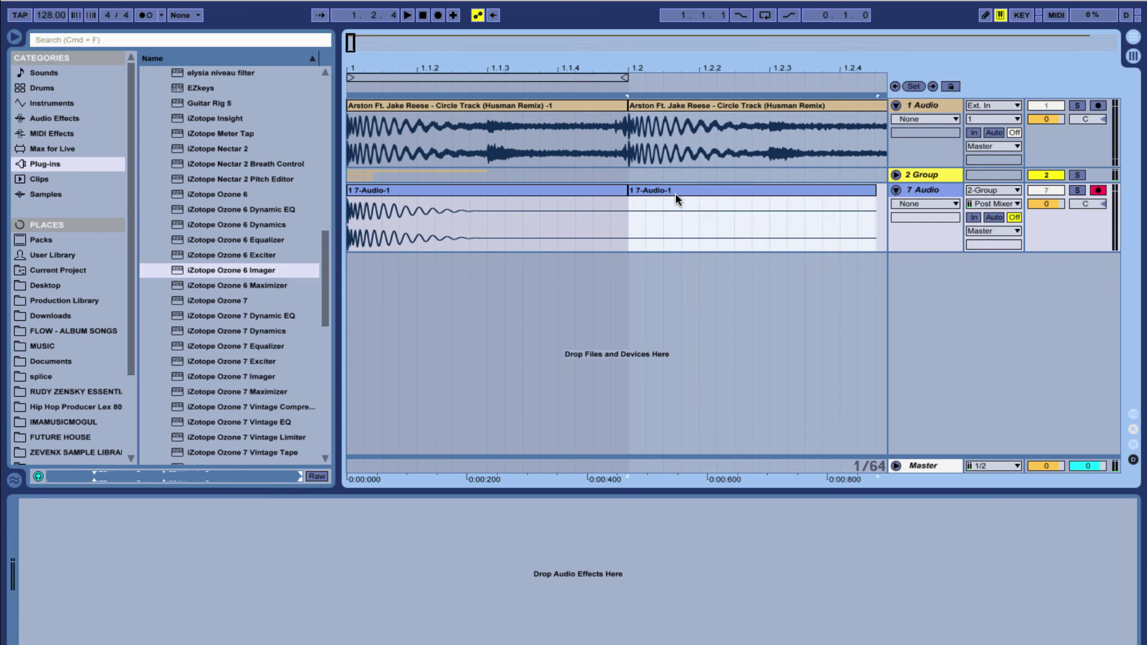
key(Delete)
click(552, 192)
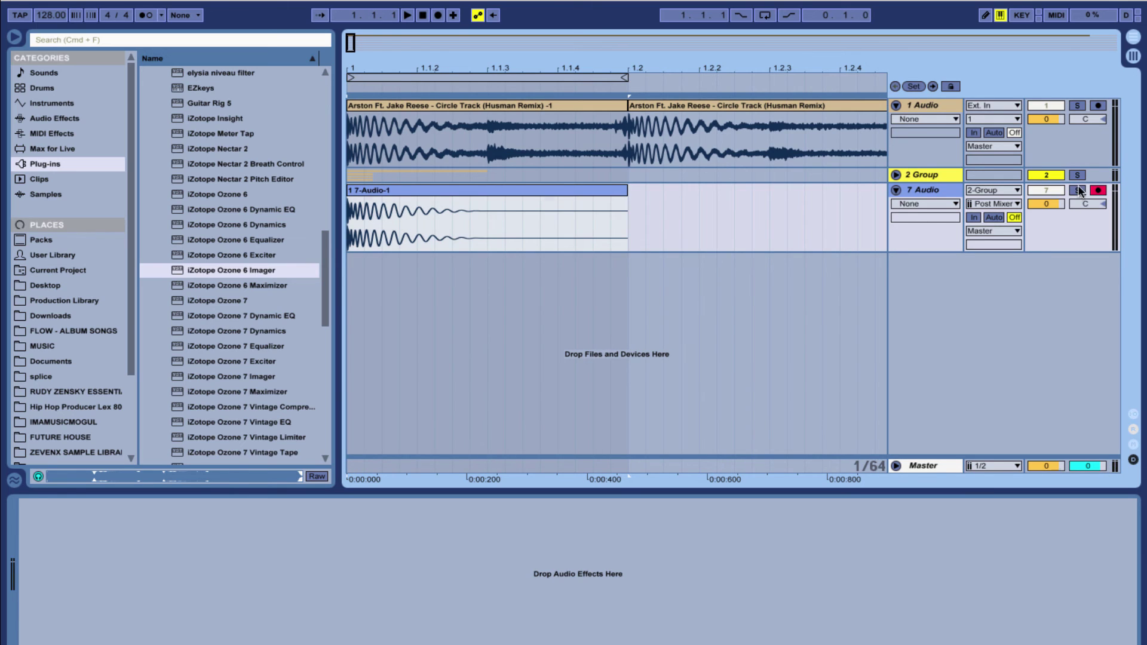
- Solo and disarm 7 Audio, and play back the recorded kick
click(1076, 190)
click(1098, 190)
key(space)
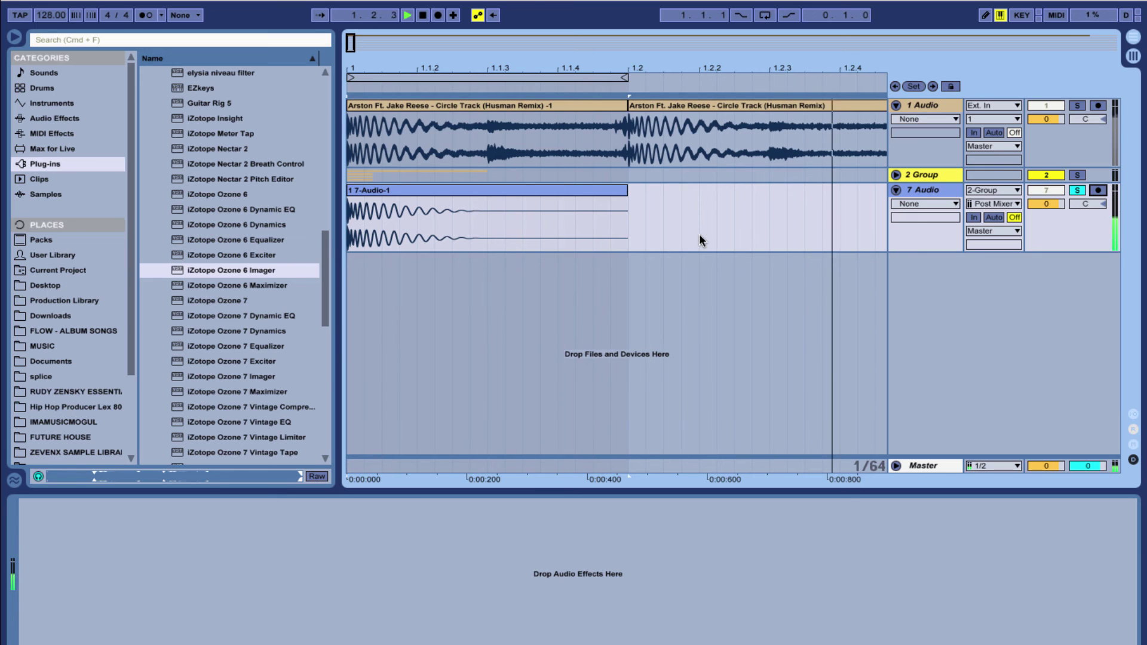
click(937, 189)
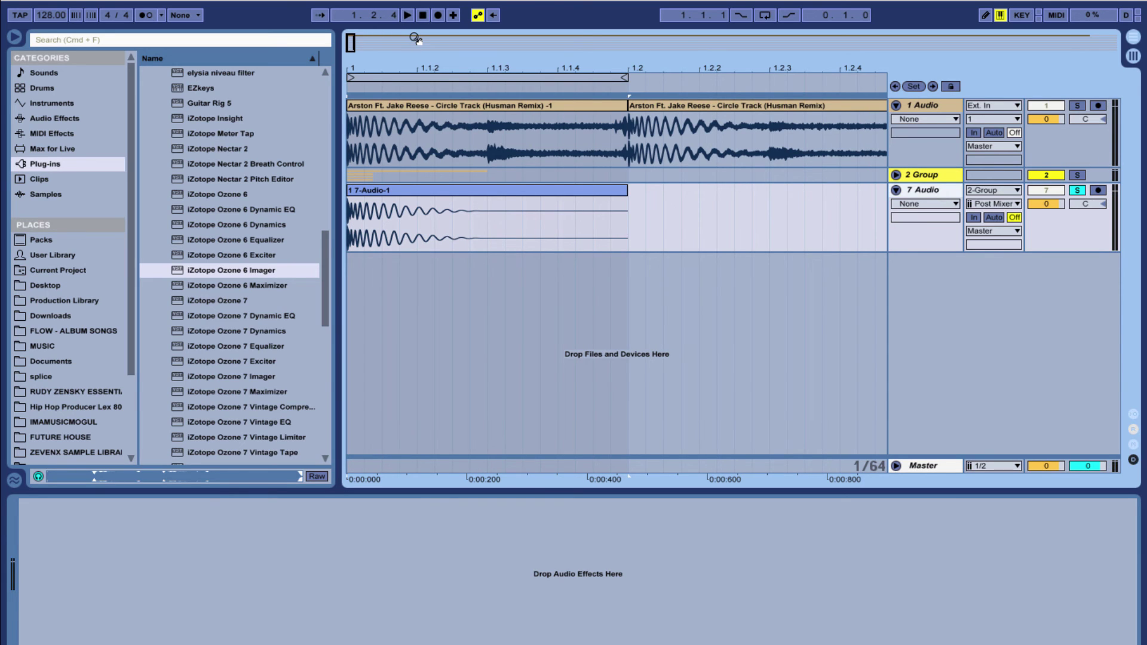
- Loop the arrangement over the length of the recorded kick clip on 7 Audio
click(411, 189)
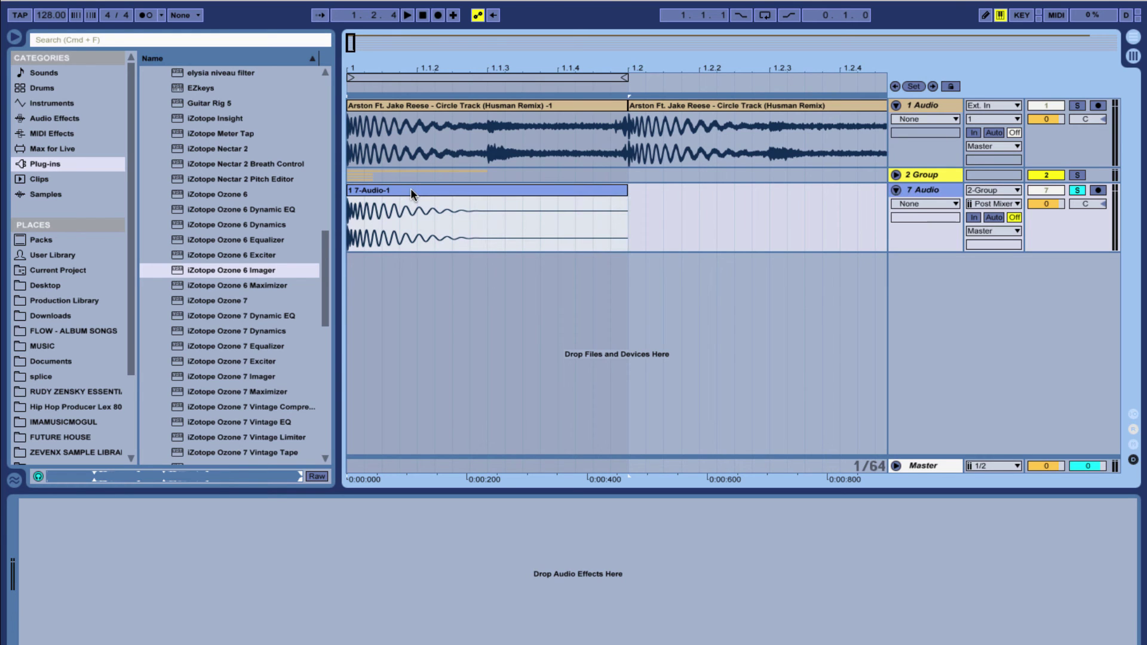
key(super+l)
- Try to export the looped beat with 7-Audio as the rendered track
click(83, 2)
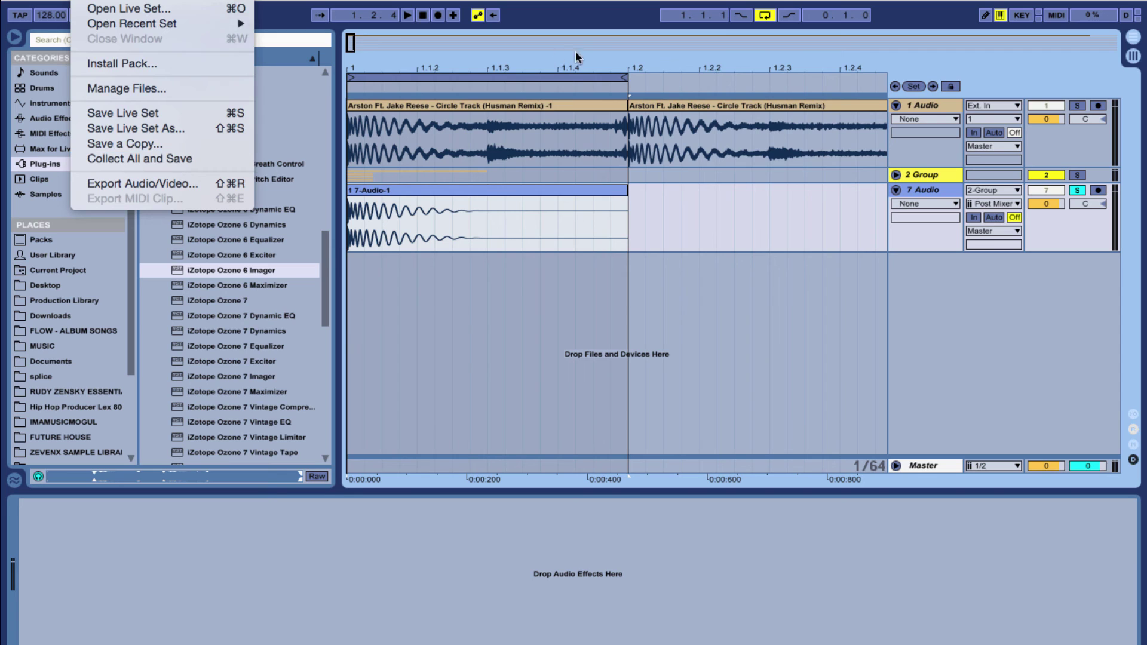
click(144, 184)
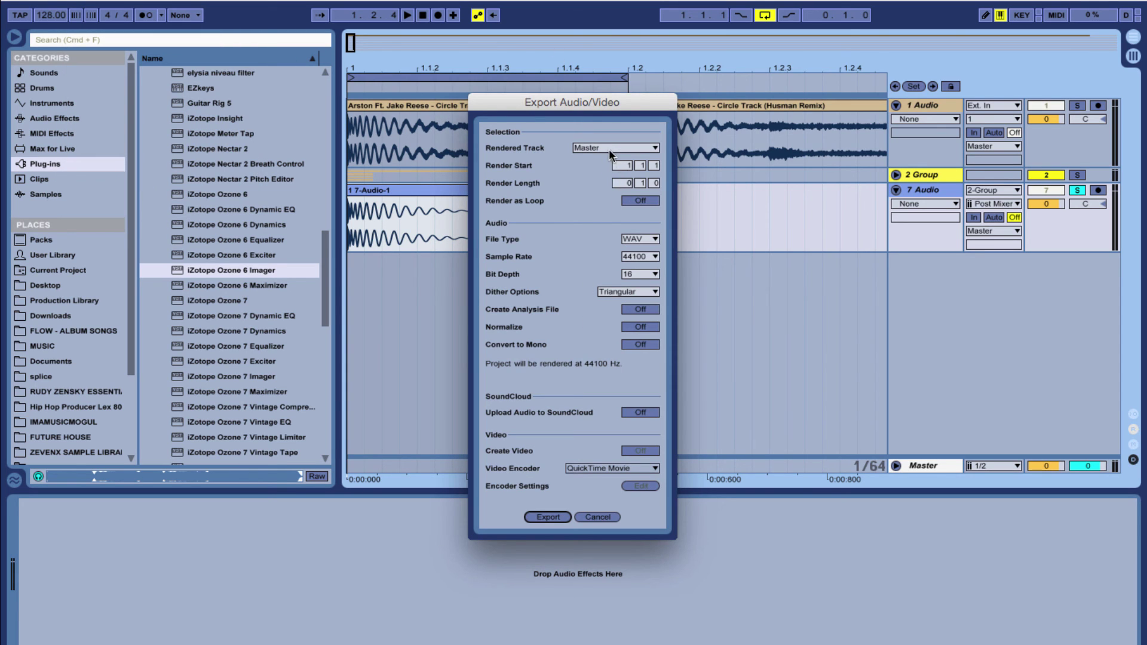
click(597, 145)
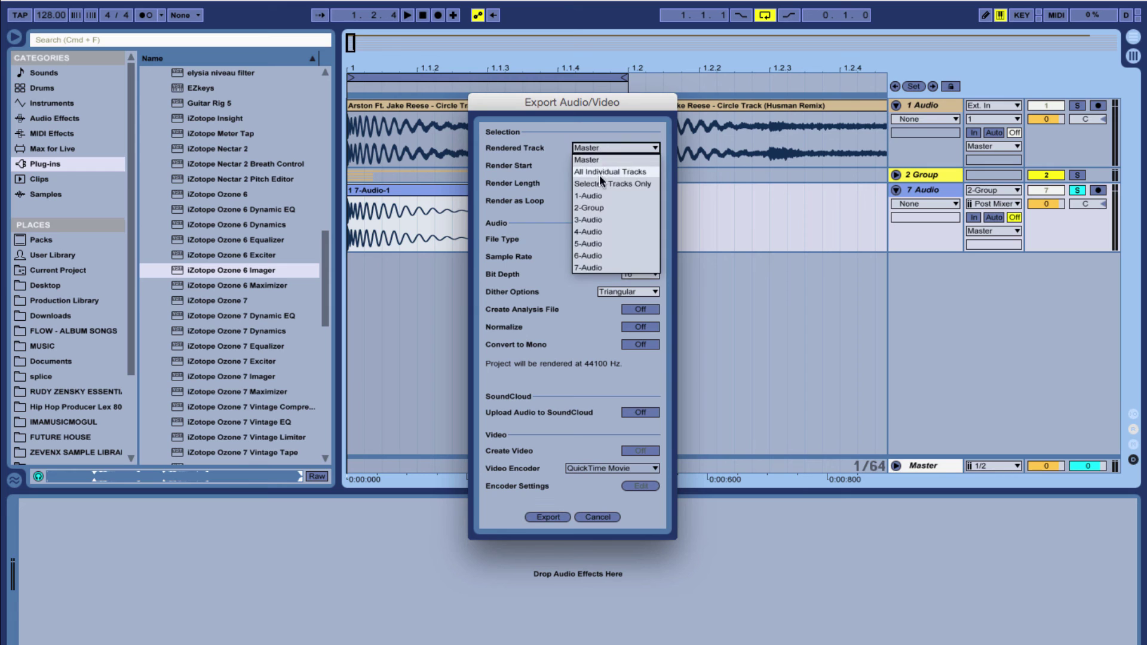
click(599, 267)
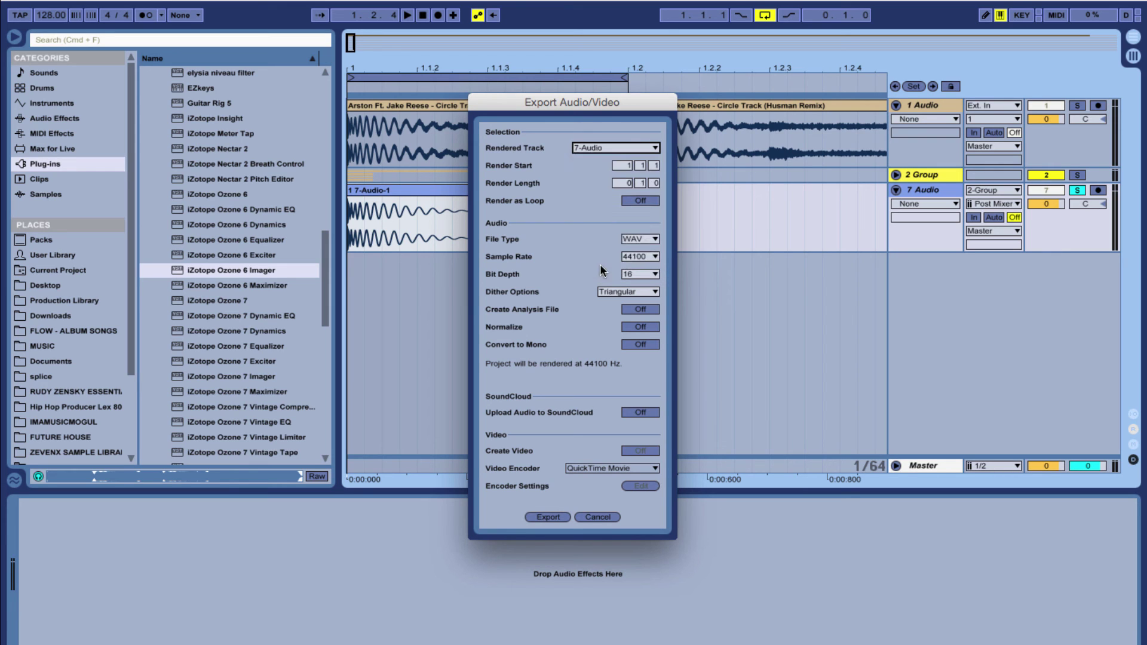
click(553, 517)
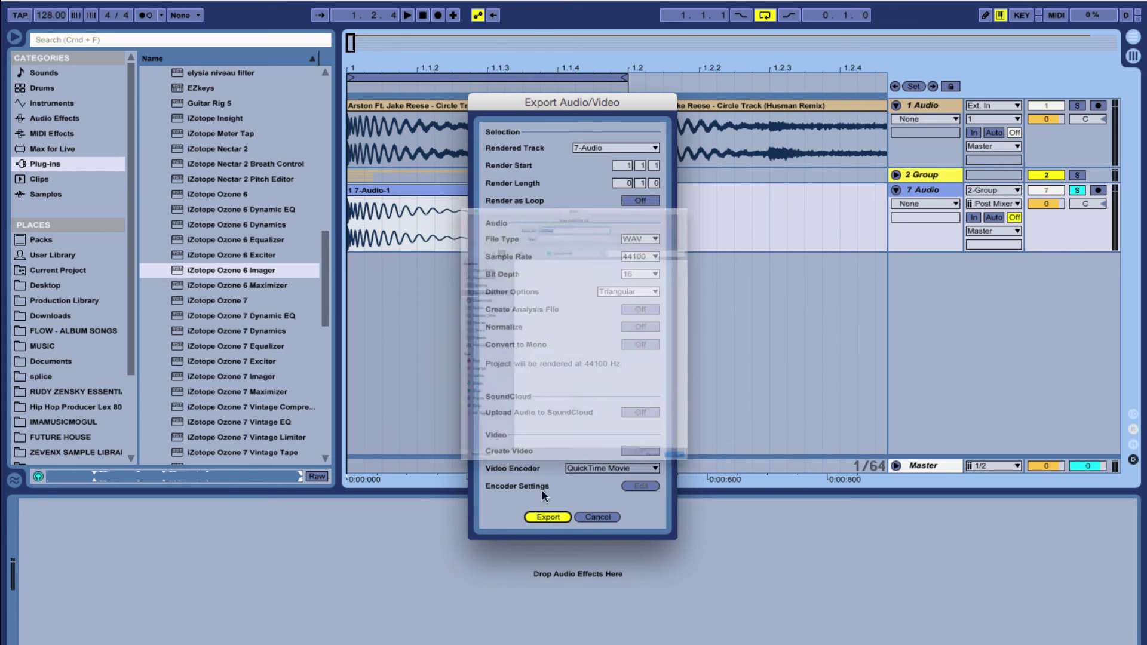
key(Escape)
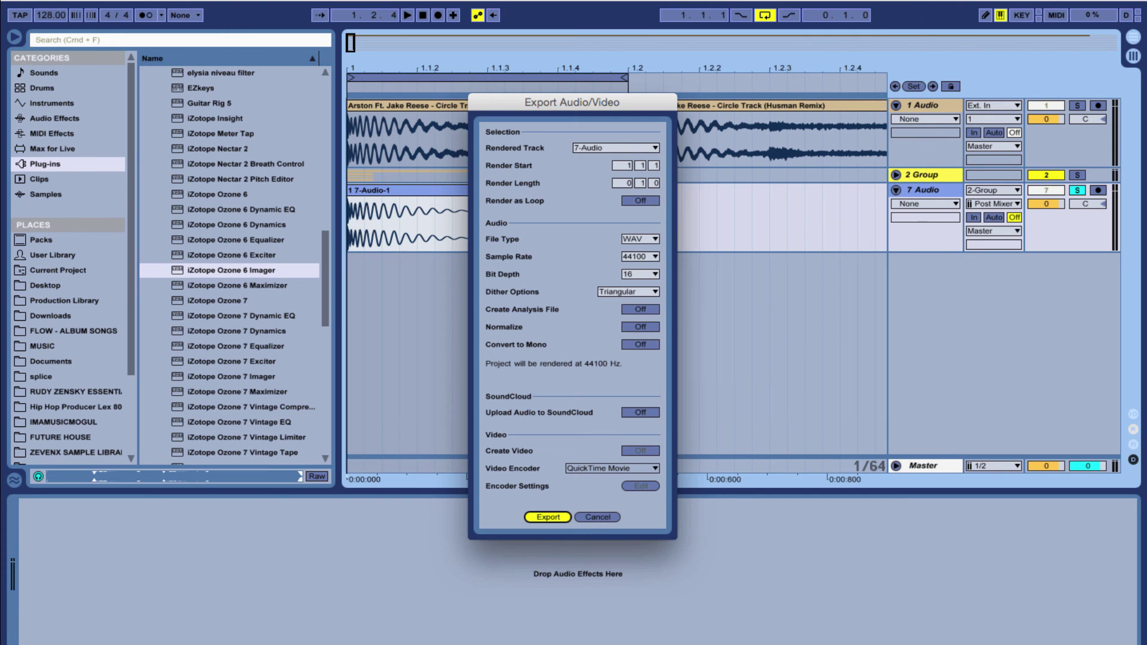
click(596, 512)
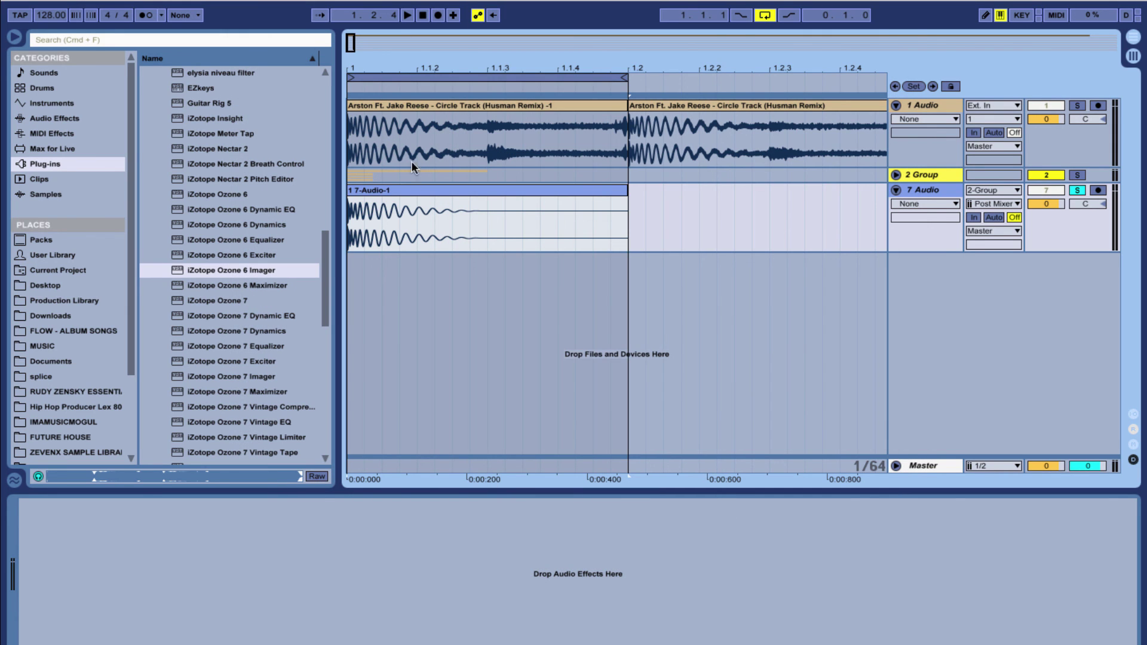